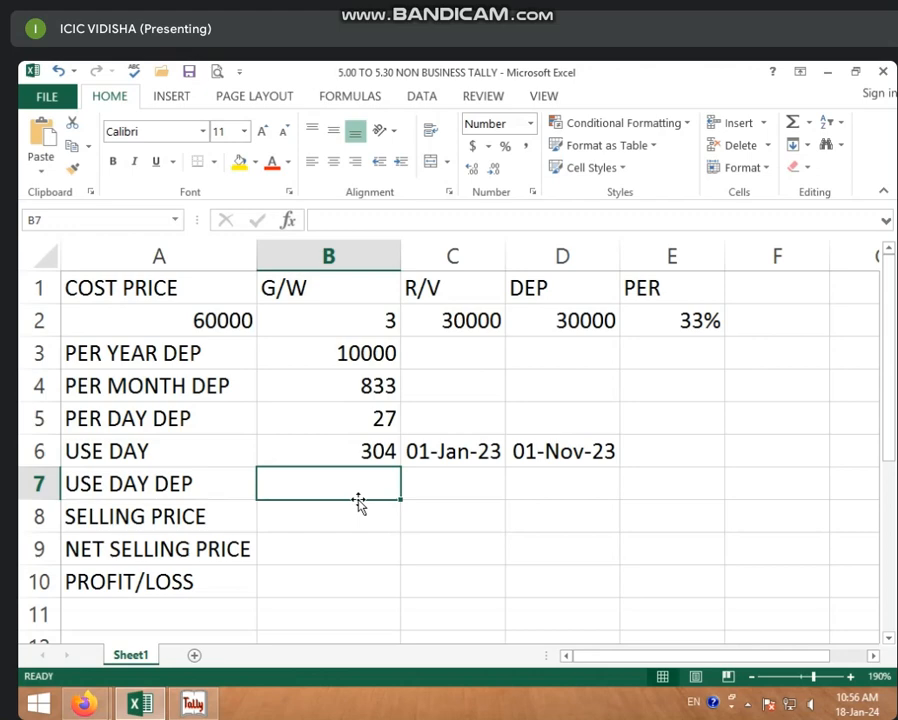
Calculate USE DAY DEP in cell B7 by multiplying the per-day depreciation by the use days with =B5*B6
{"action": "type", "text": "="}
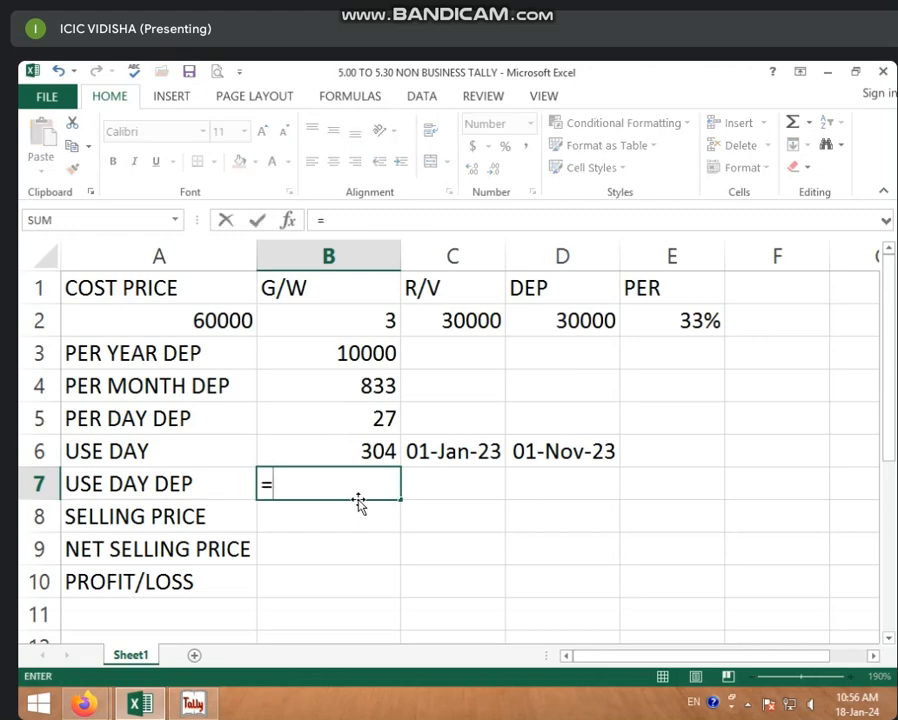
{"action": "left_click", "coordinate": [342, 412]}
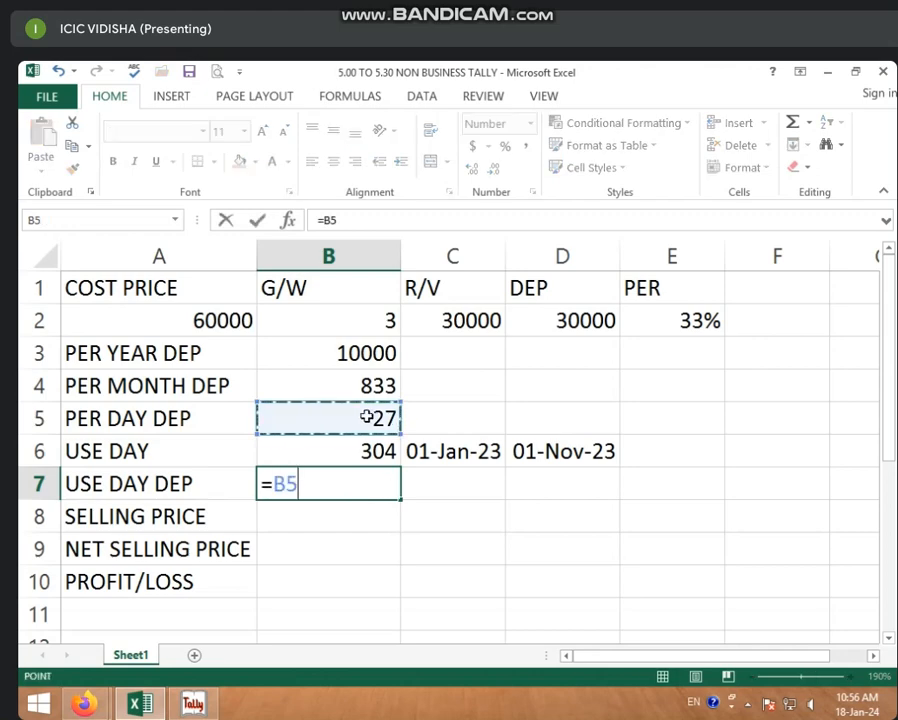
{"action": "type", "text": "*"}
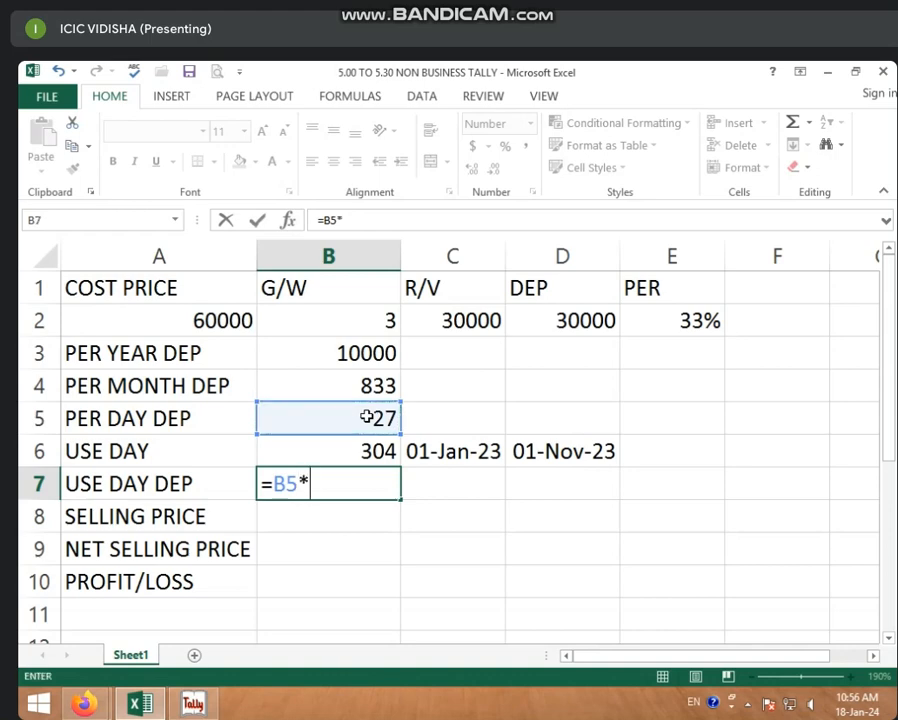
{"action": "left_click", "coordinate": [360, 452]}
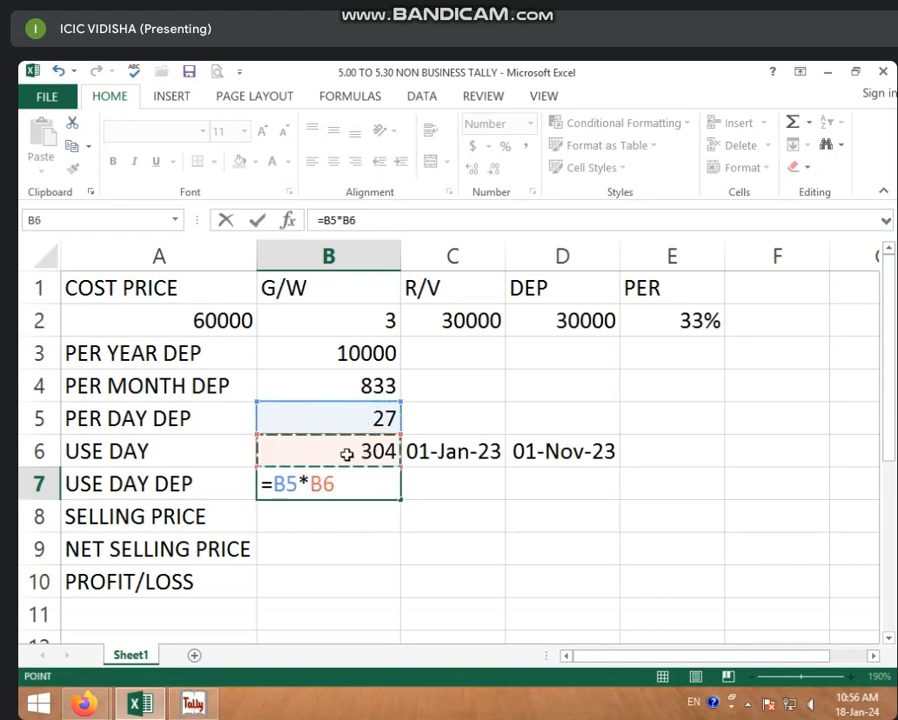
{"action": "key", "text": "Return"}
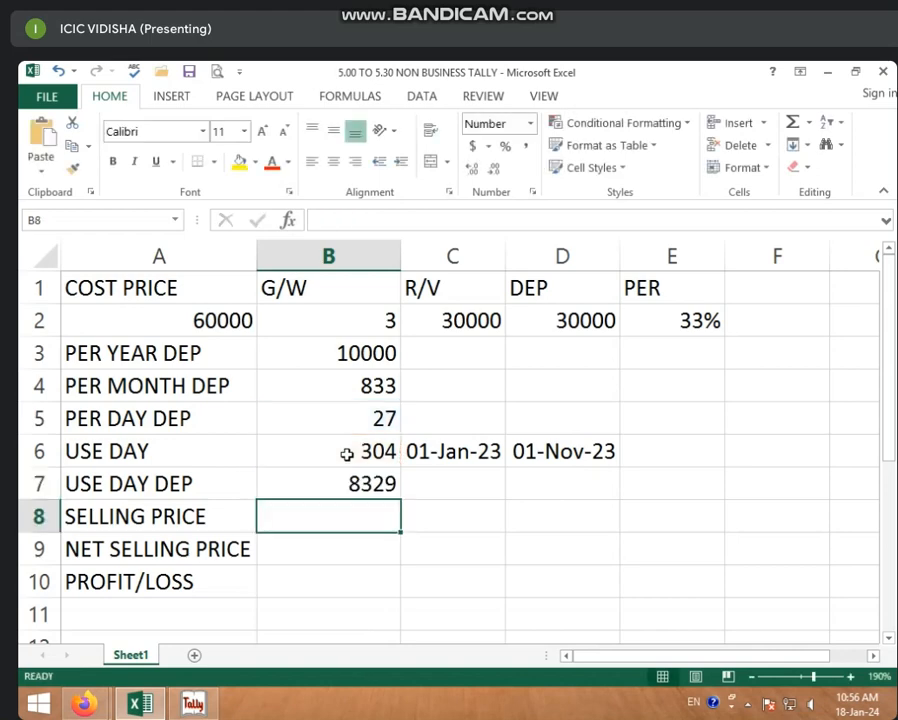
Review the use-day depreciation formula together with the per-day depreciation, use days, both dates and the cost price it relates to
{"action": "left_click", "coordinate": [348, 484]}
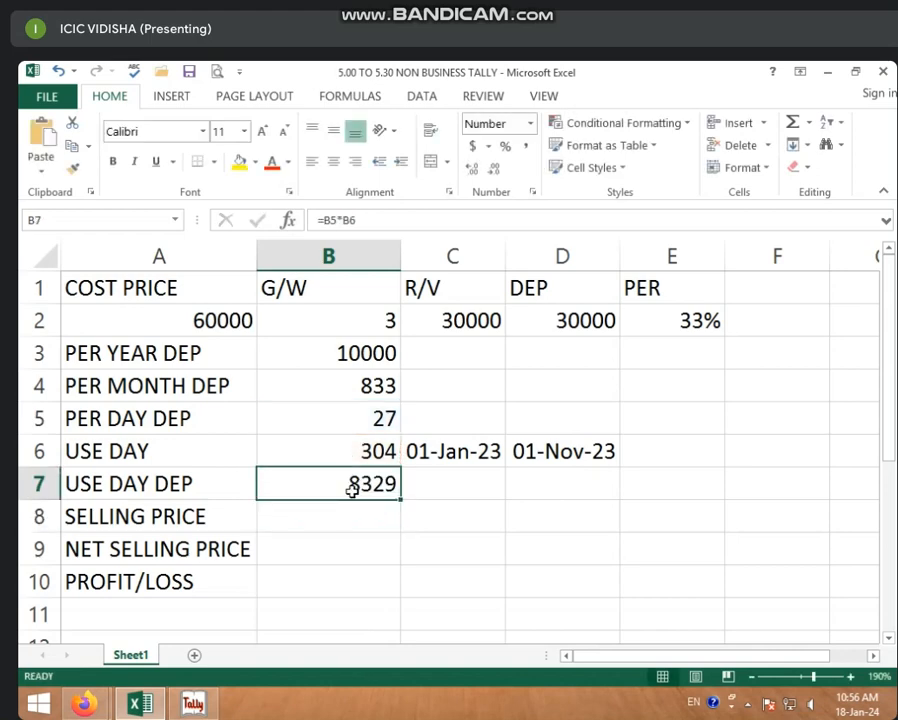
{"action": "left_click", "coordinate": [268, 414]}
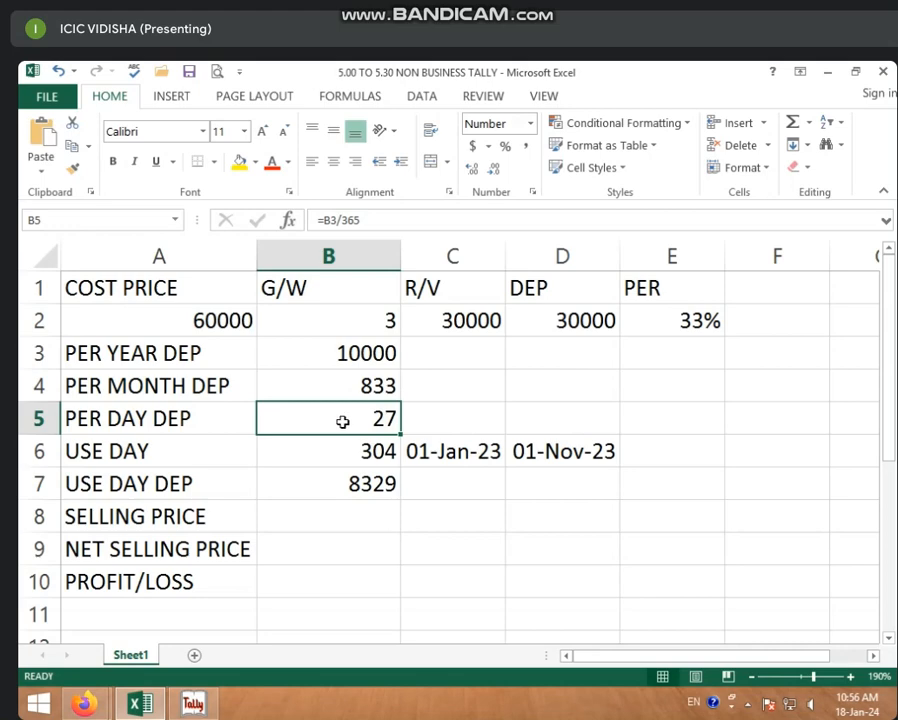
{"action": "left_click", "coordinate": [343, 452]}
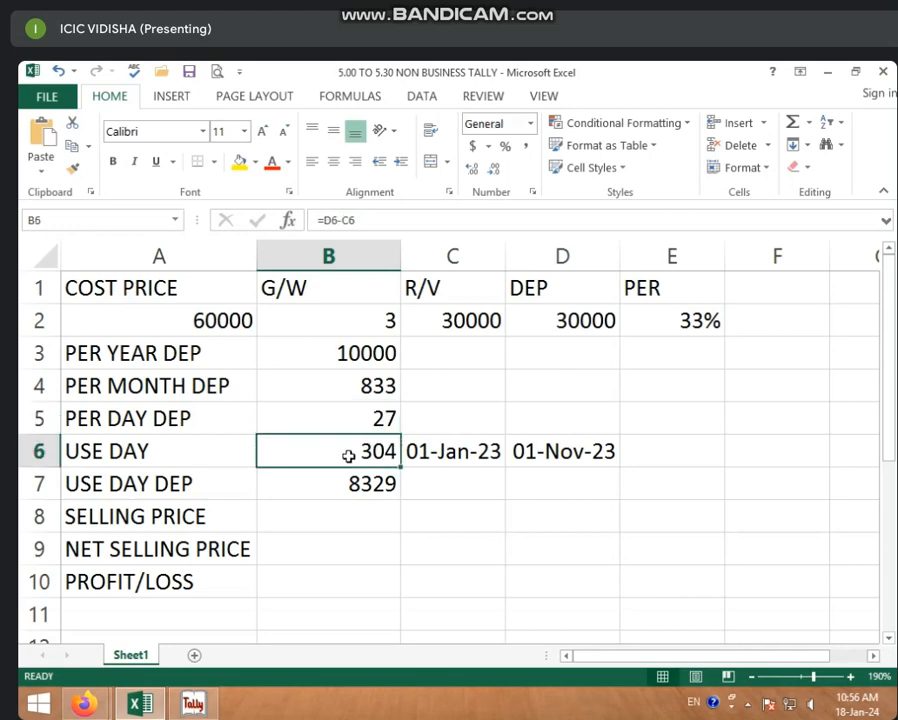
{"action": "left_click", "coordinate": [368, 474]}
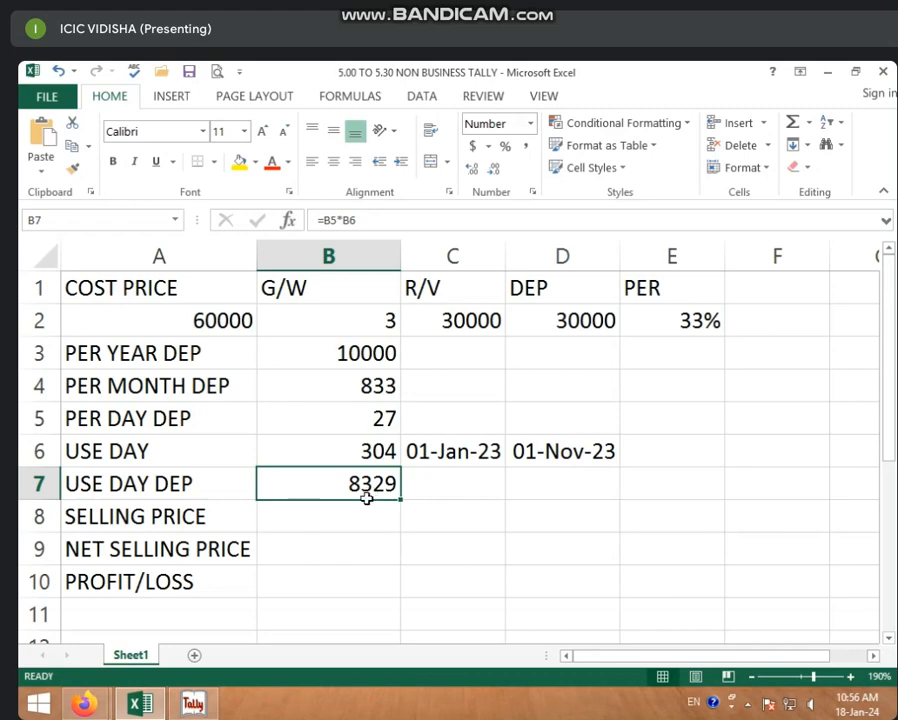
{"action": "left_click", "coordinate": [298, 515]}
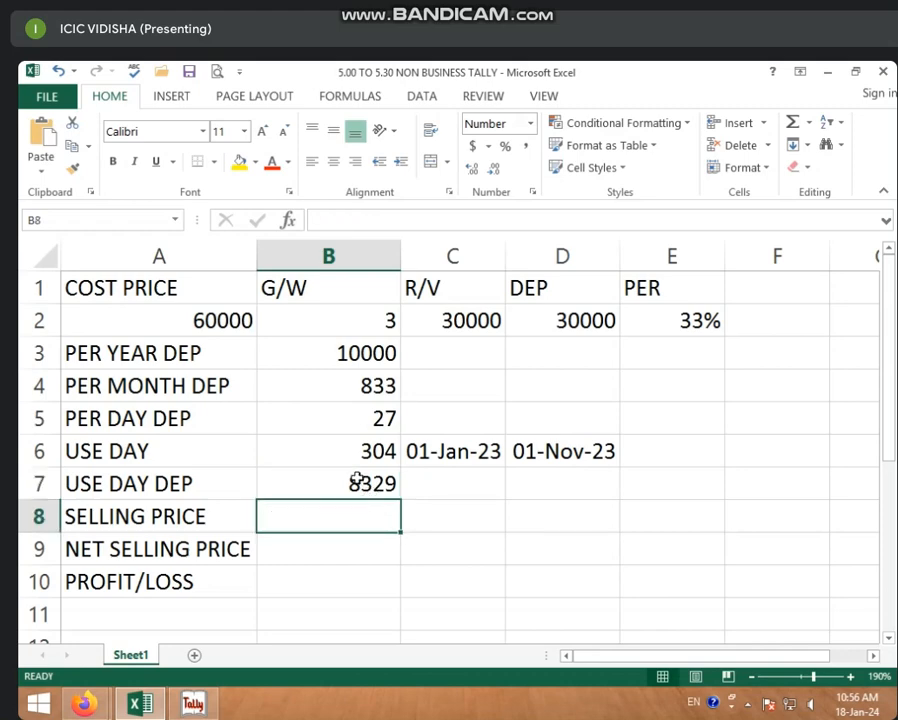
{"action": "left_click", "coordinate": [435, 458]}
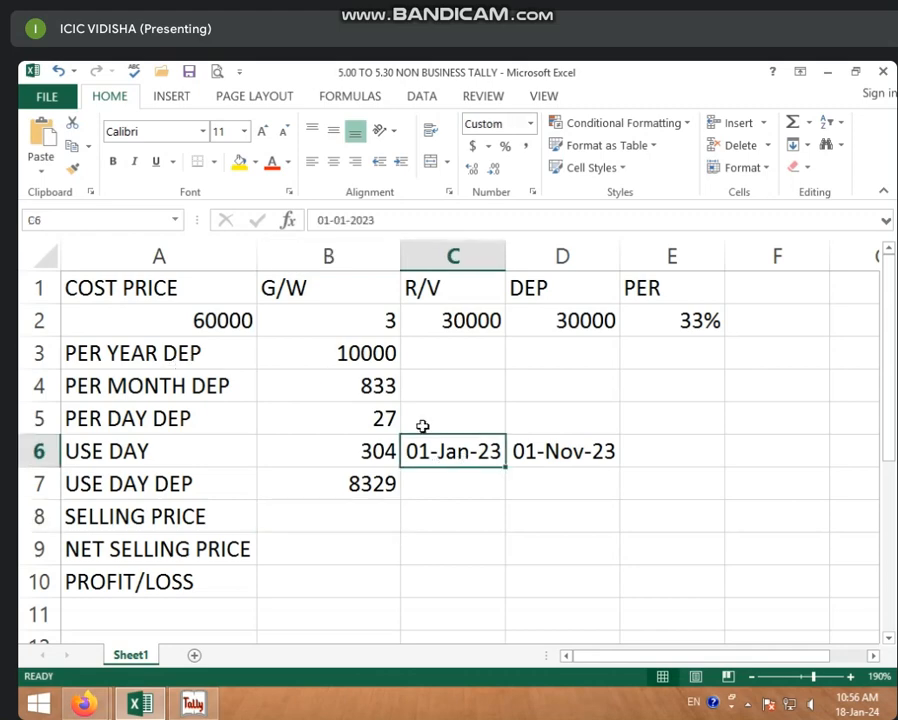
{"action": "left_click", "coordinate": [196, 320]}
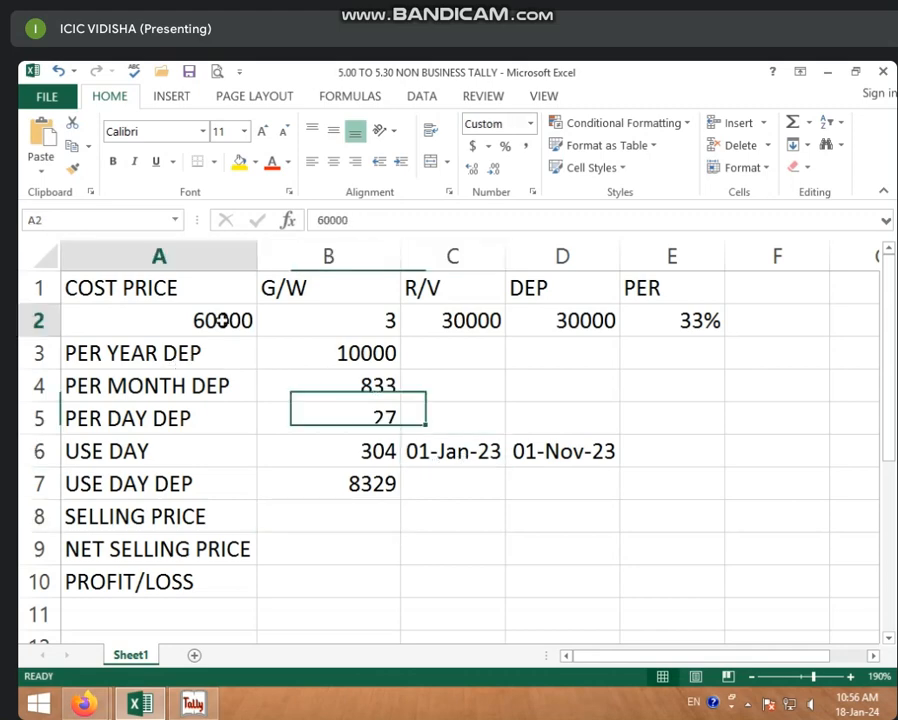
{"action": "left_click", "coordinate": [575, 452]}
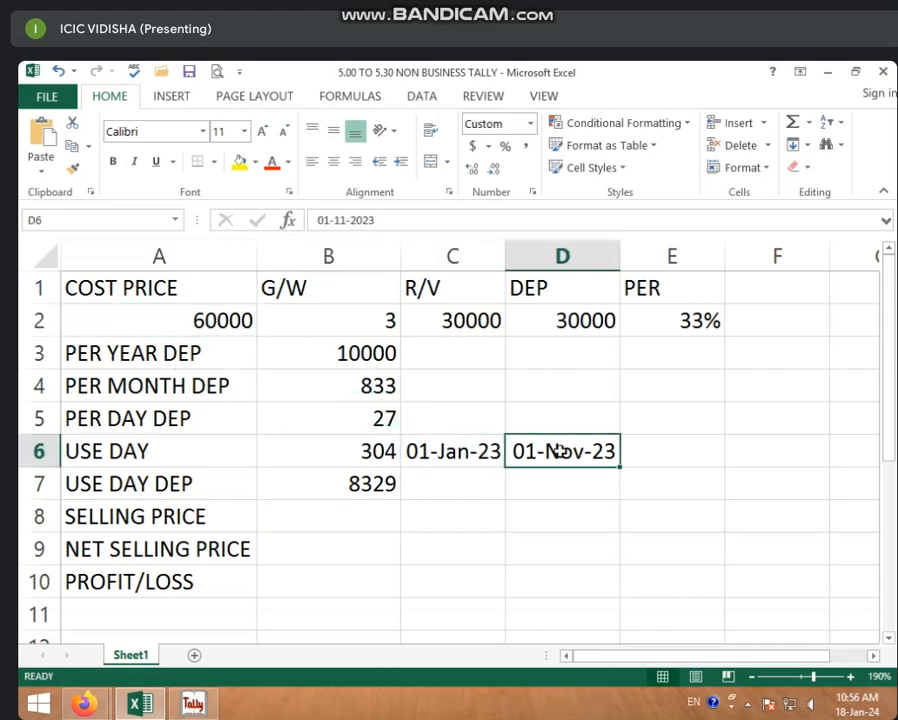
{"action": "left_click", "coordinate": [378, 482]}
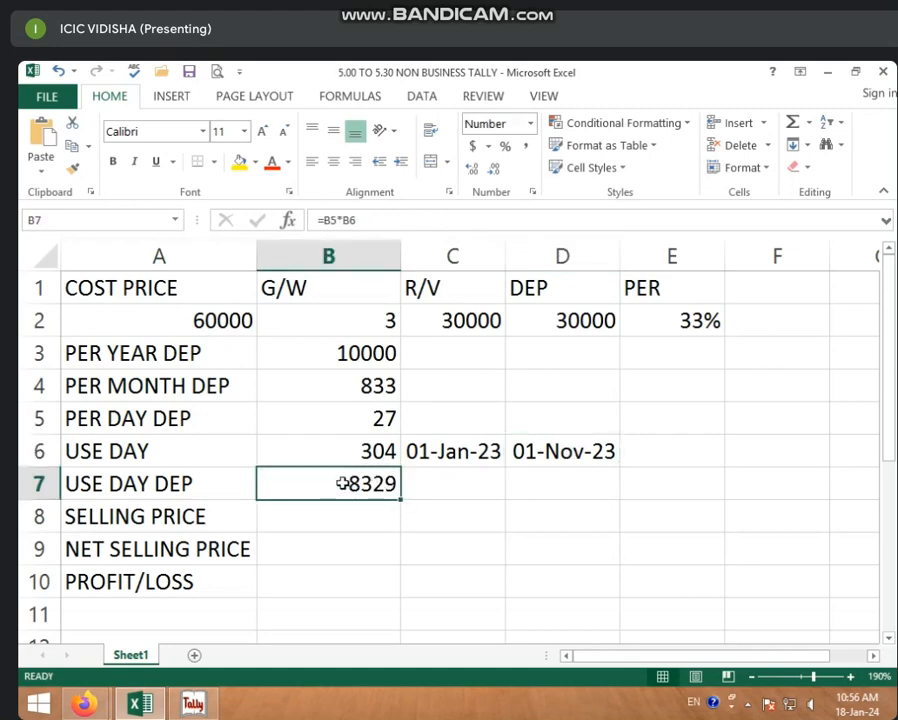
Calculate SELLING PRICE in cell B8 by subtracting the use-day depreciation from the cost price with =A2-B7
{"action": "left_click", "coordinate": [322, 506]}
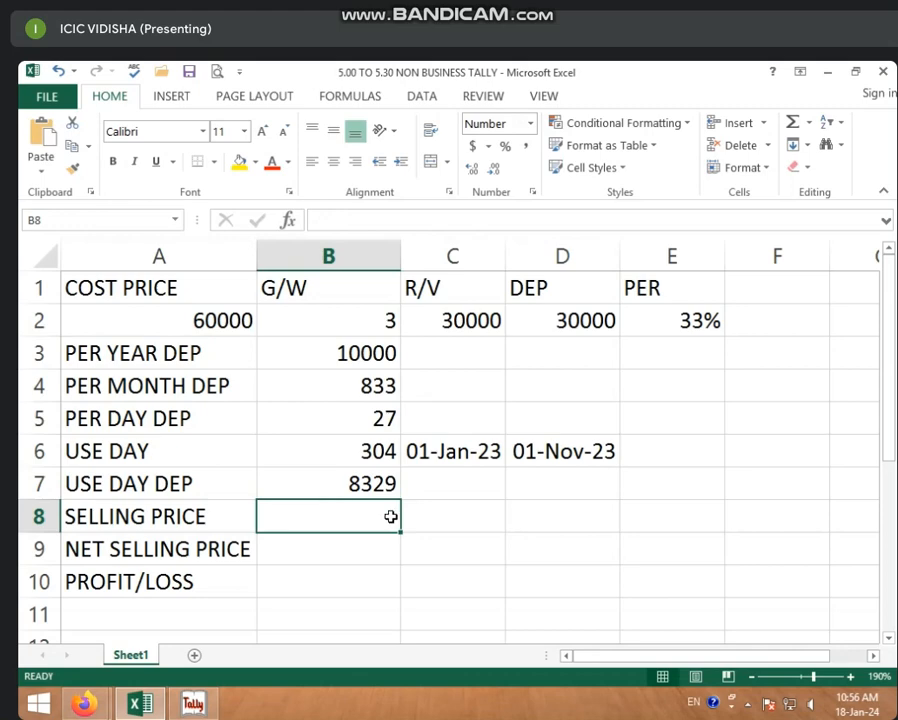
{"action": "type", "text": "="}
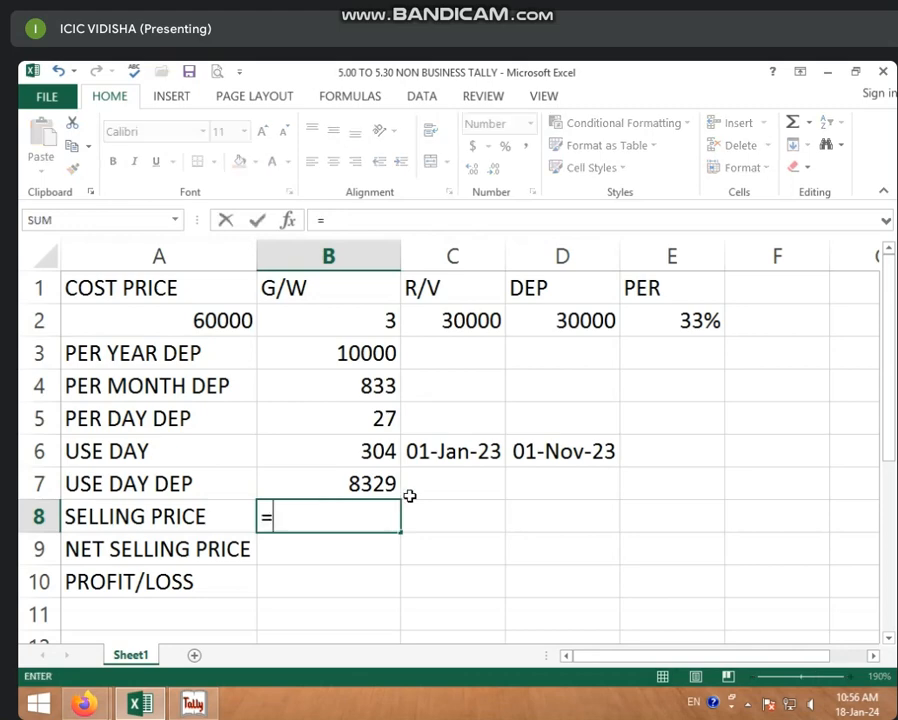
{"action": "left_click", "coordinate": [211, 318]}
{"action": "type", "text": "-"}
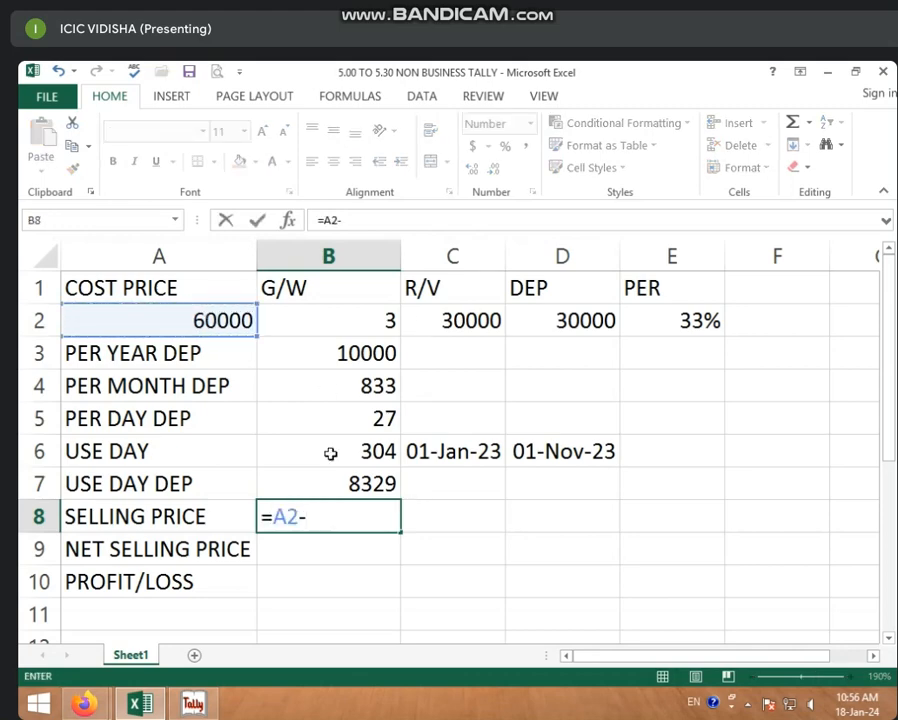
{"action": "left_click", "coordinate": [338, 485]}
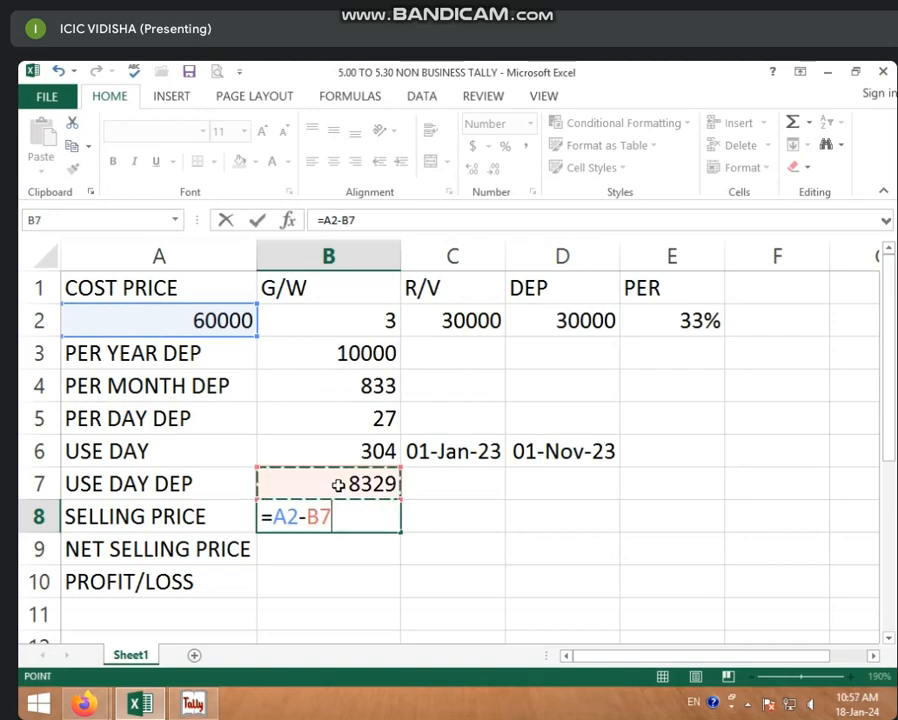
{"action": "key", "text": "Return"}
{"action": "left_click", "coordinate": [336, 517]}
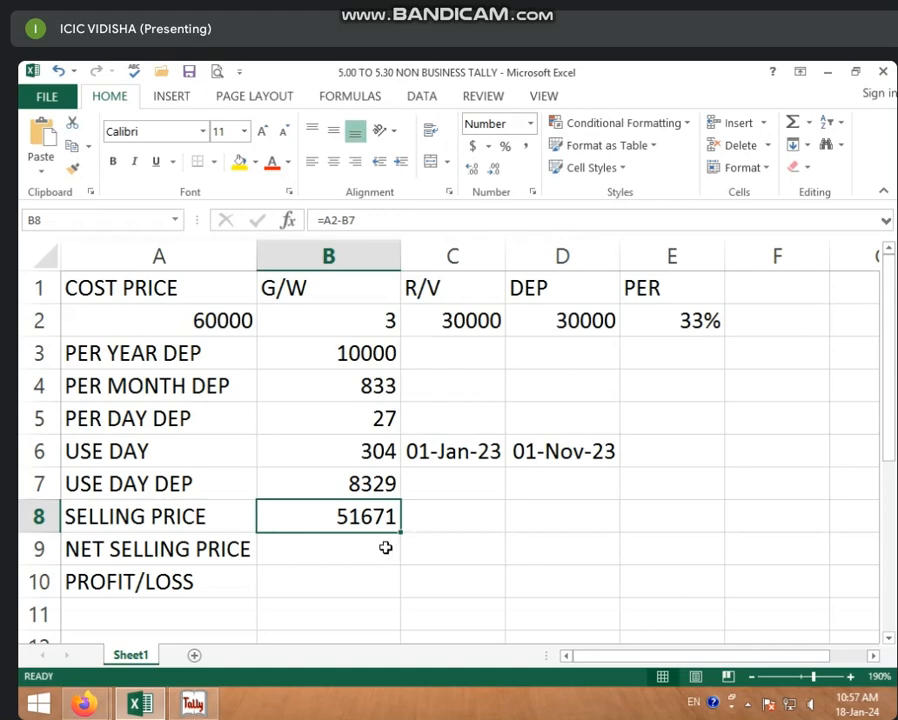
Enter 50000 as the NET SELLING PRICE in cell B9
{"action": "left_click", "coordinate": [336, 547]}
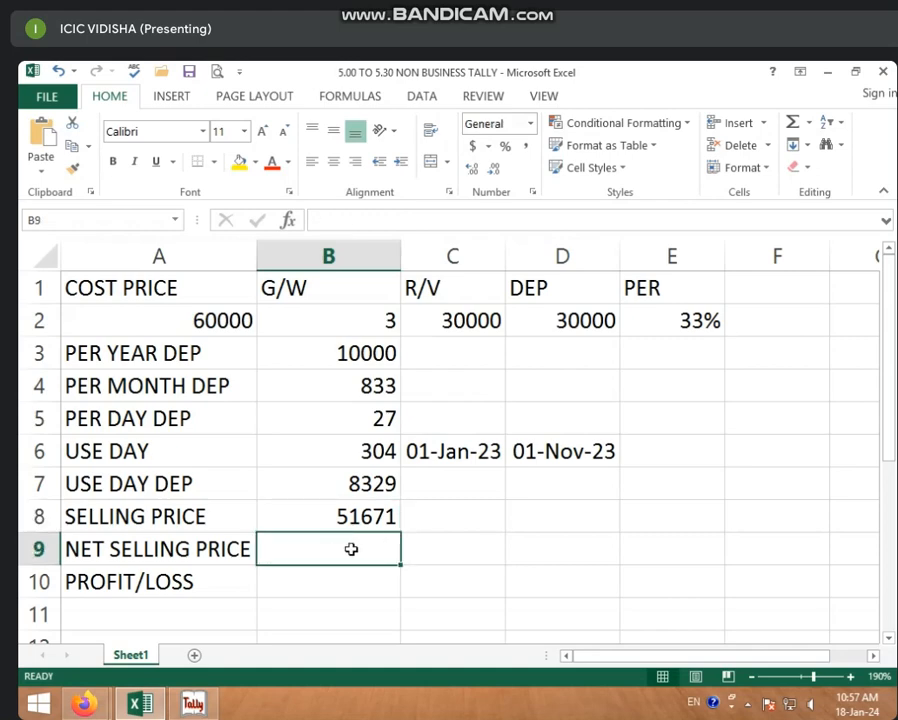
{"action": "type", "text": "50000"}
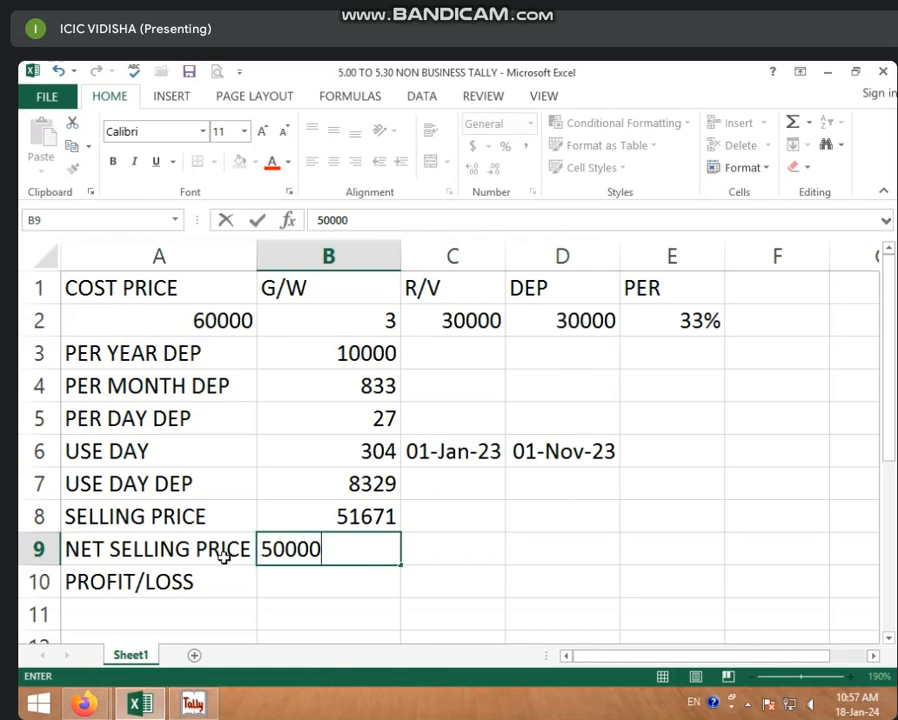
{"action": "left_click", "coordinate": [356, 575]}
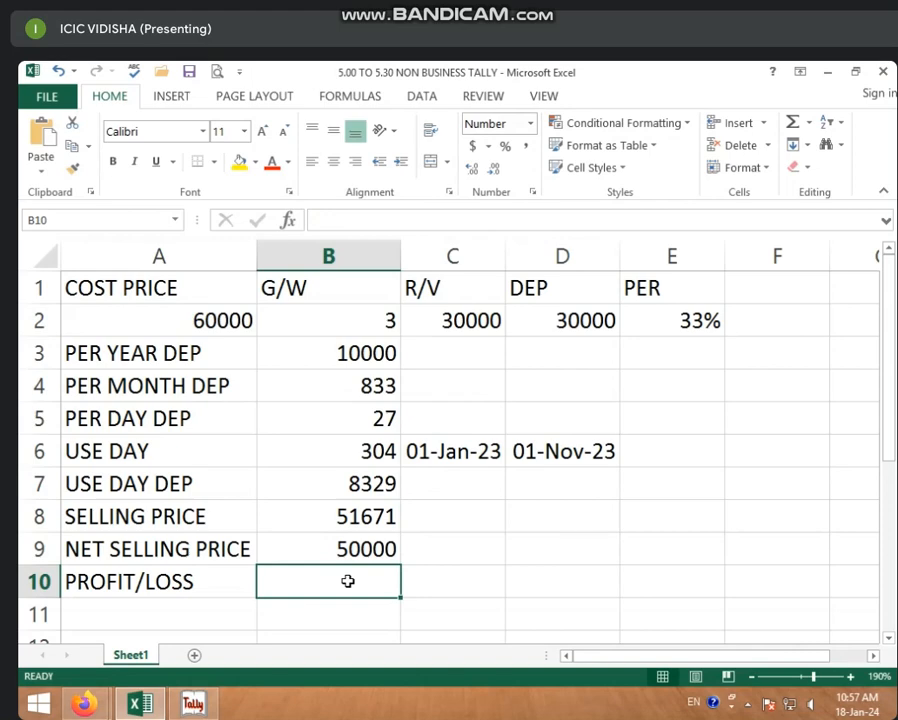
Calculate PROFIT/LOSS in cell B10 by subtracting the selling price from the net selling price with =B9-B8
{"action": "type", "text": "="}
{"action": "left_click", "coordinate": [342, 549]}
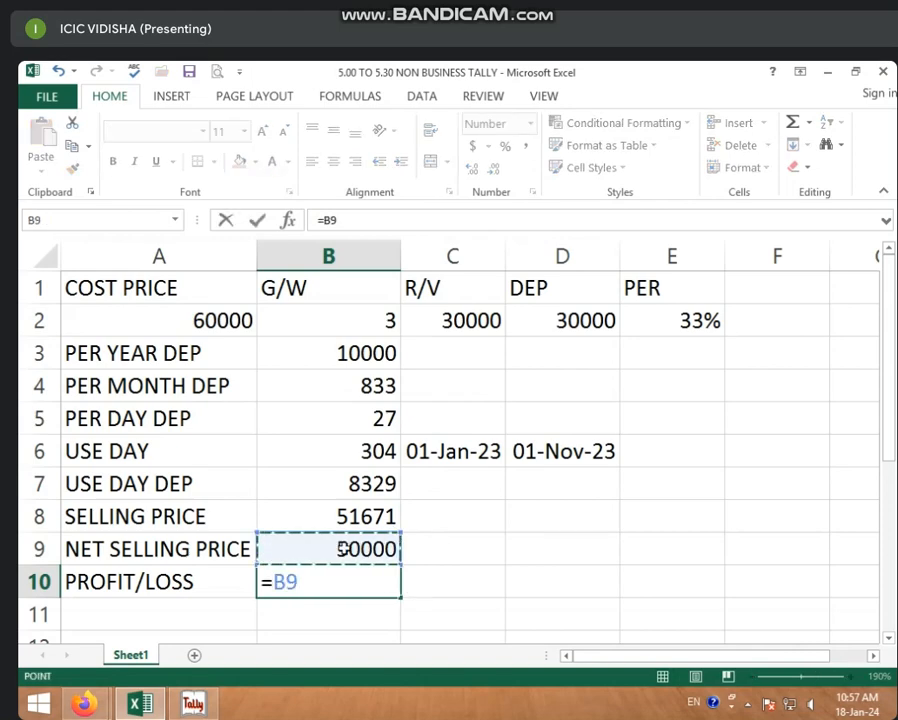
{"action": "type", "text": "-"}
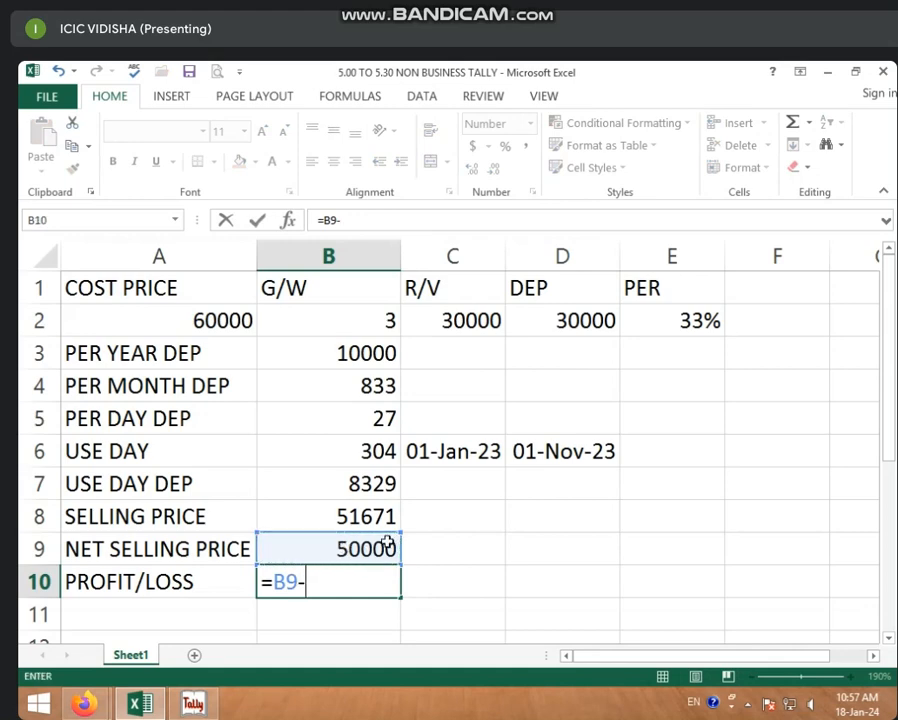
{"action": "left_click", "coordinate": [353, 511]}
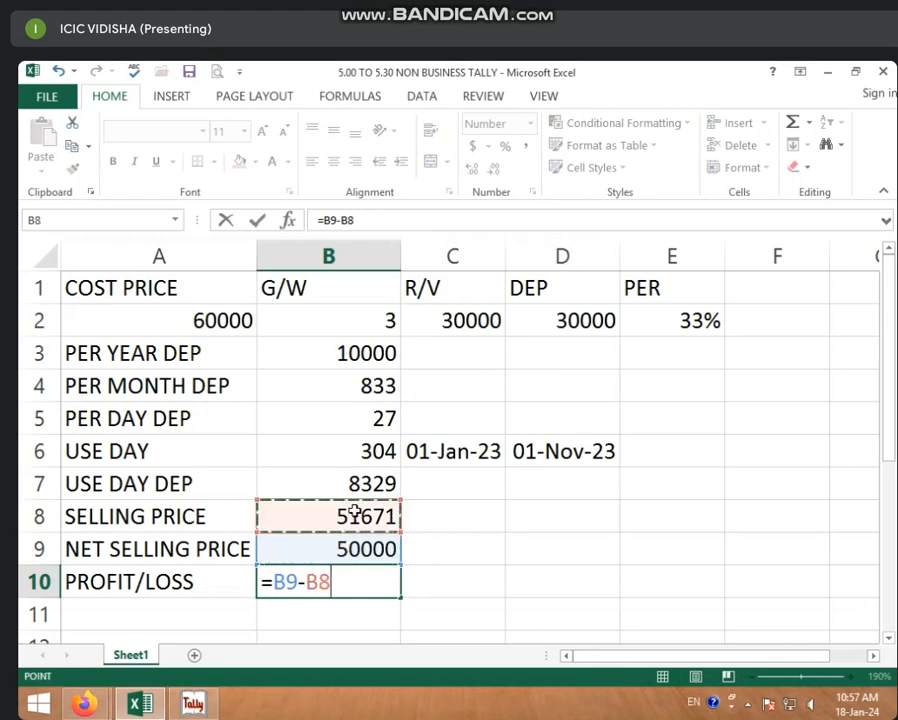
{"action": "key", "text": "Return"}
{"action": "left_click", "coordinate": [348, 576]}
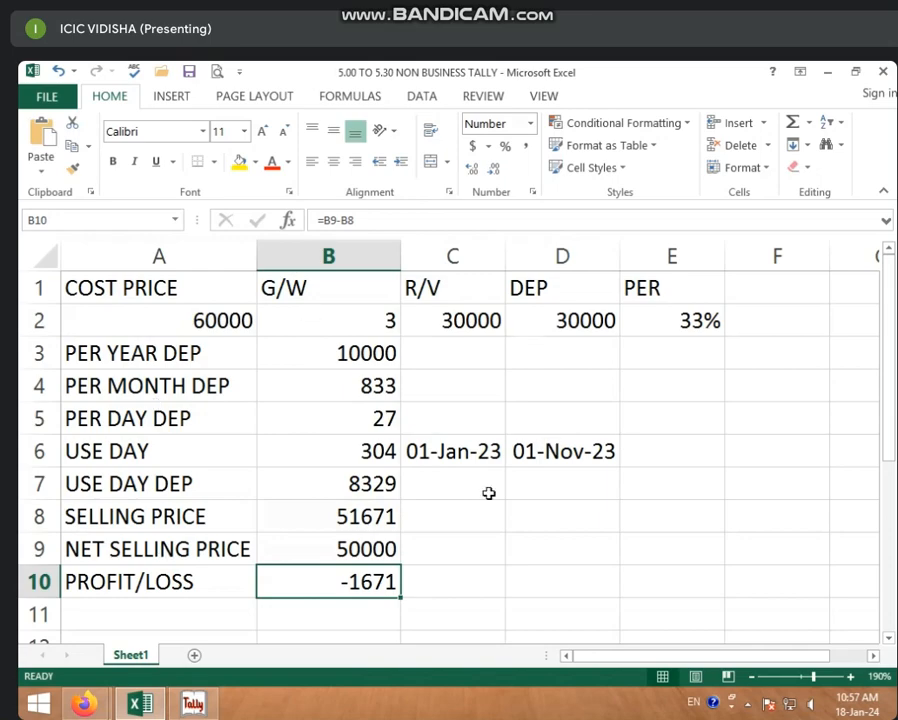
Switch to Tally 9, open accounting voucher entry, and start creating a new ledger from the journal voucher
{"action": "left_click", "coordinate": [193, 703]}
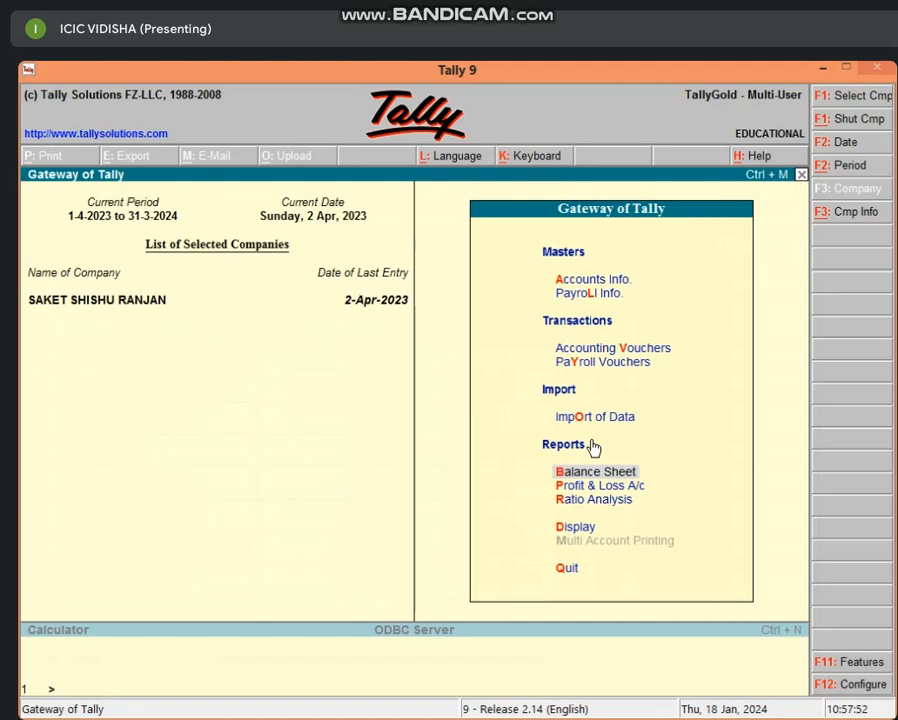
{"action": "key", "text": "v"}
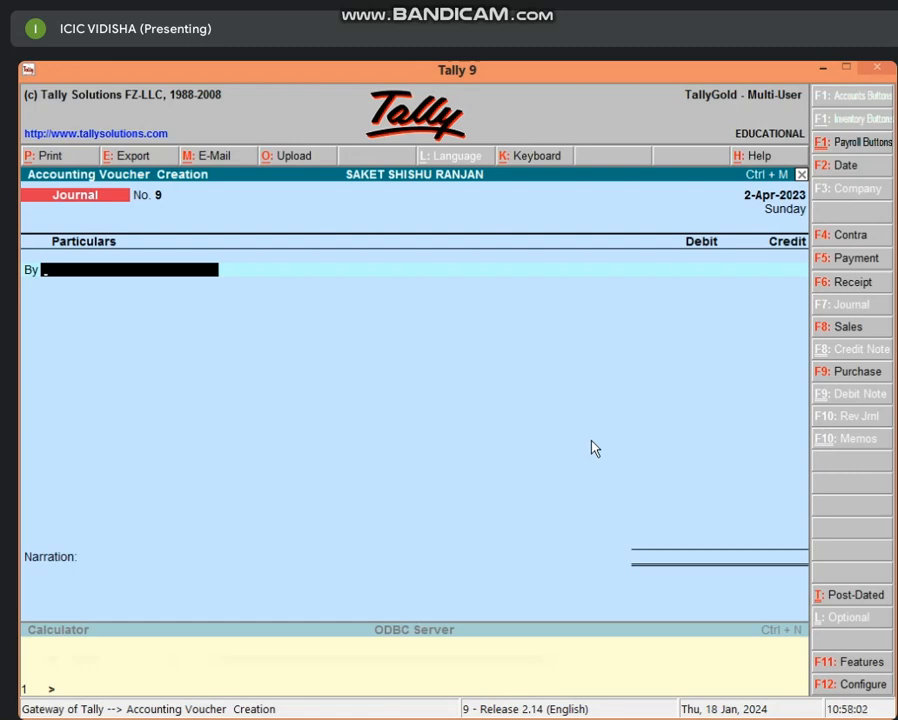
{"action": "key", "text": "alt+c"}
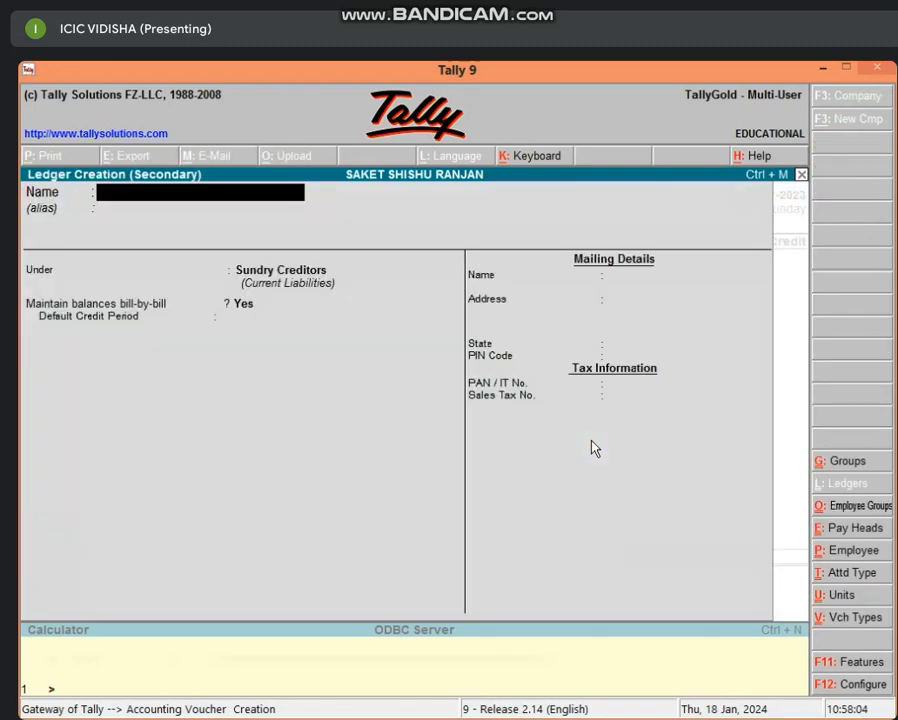
Try to name the new ledger DEP A/C
{"action": "type", "text": "DEP A"}
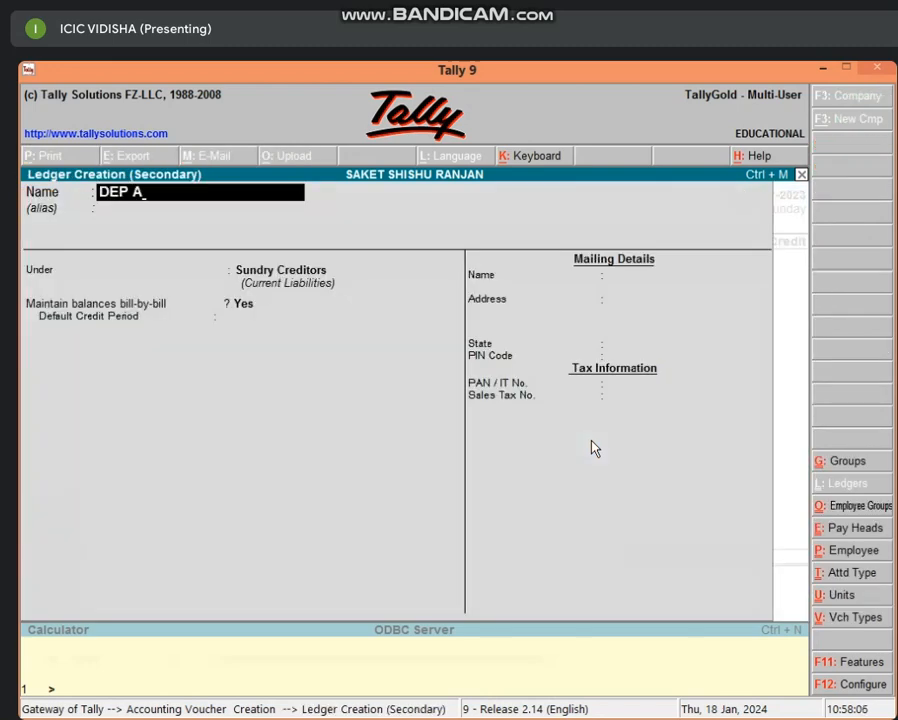
{"action": "type", "text": "/C"}
{"action": "key", "text": "Return"}
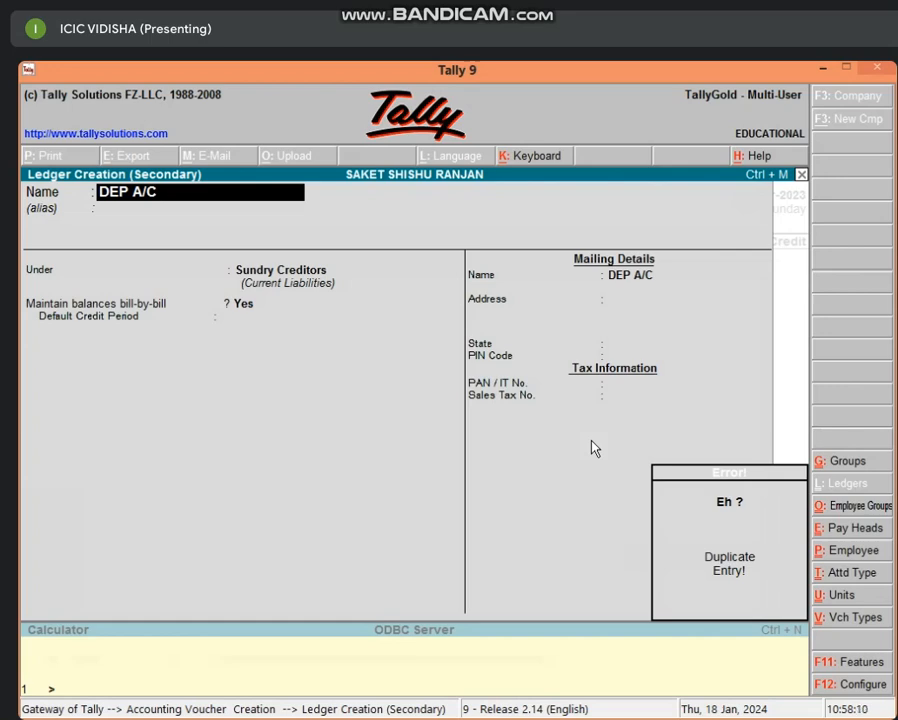
Name the new ledger DEPRECIATION A/C, place it under Indirect Expenses, and save it into the journal voucher
{"action": "type", "text": "DEPREC"}
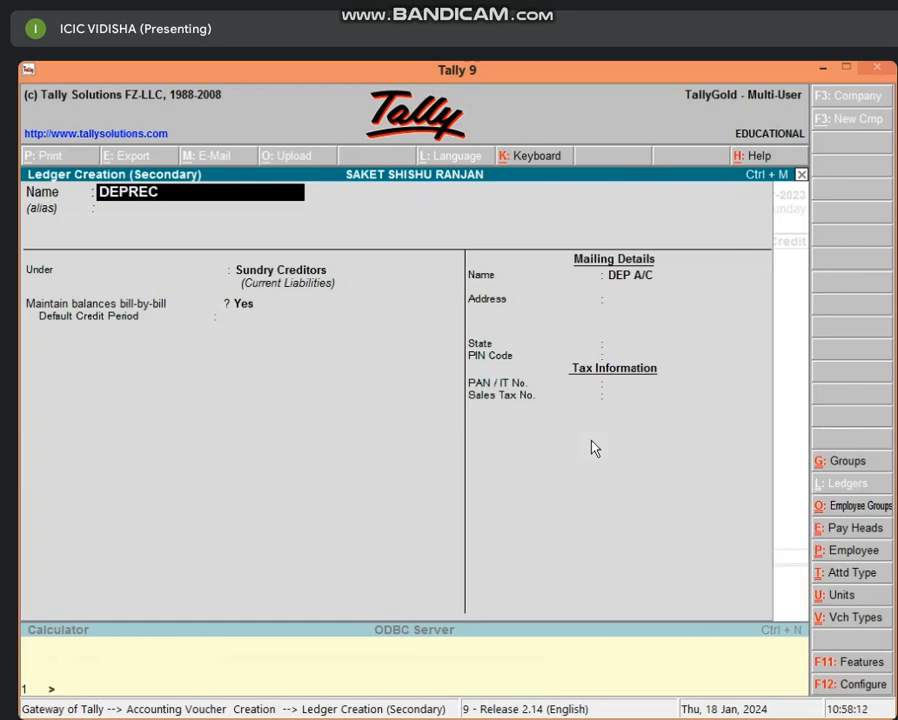
{"action": "type", "text": "IATION A"}
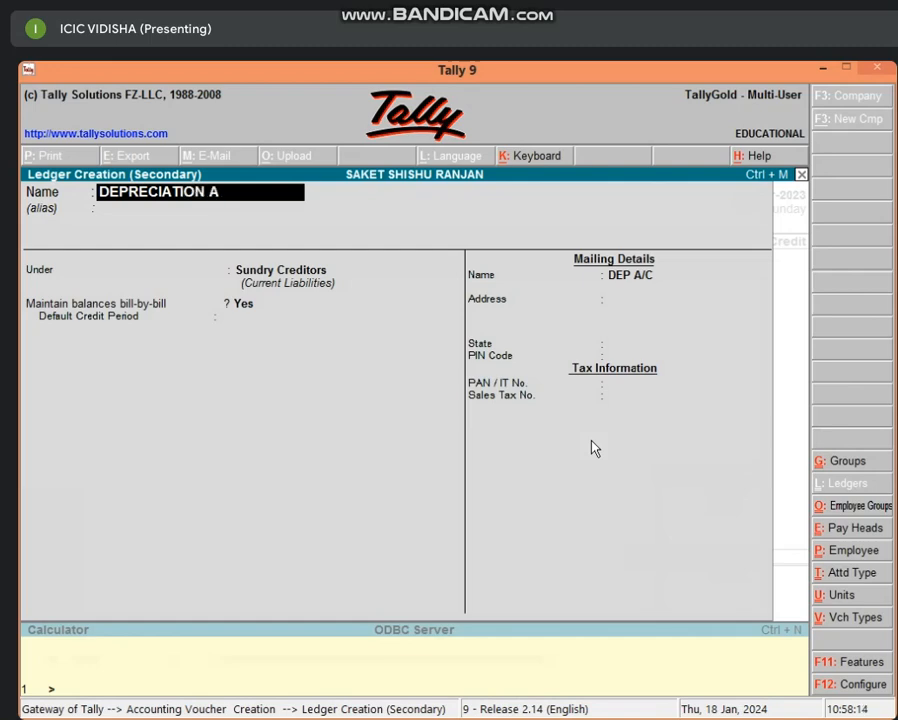
{"action": "type", "text": "/C"}
{"action": "key", "text": "Return"}
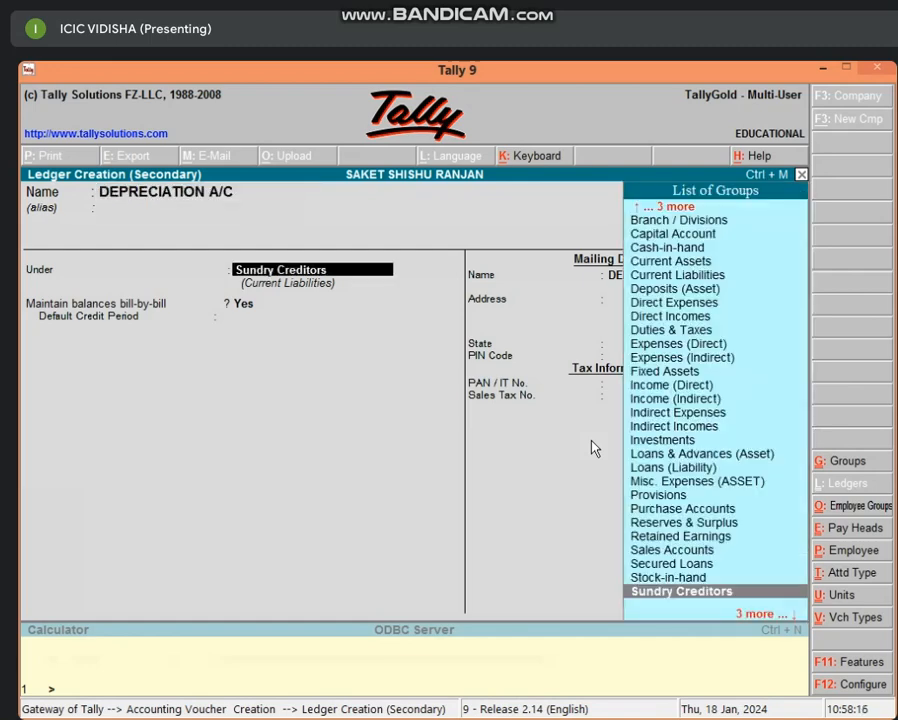
{"action": "type", "text": "IND"}
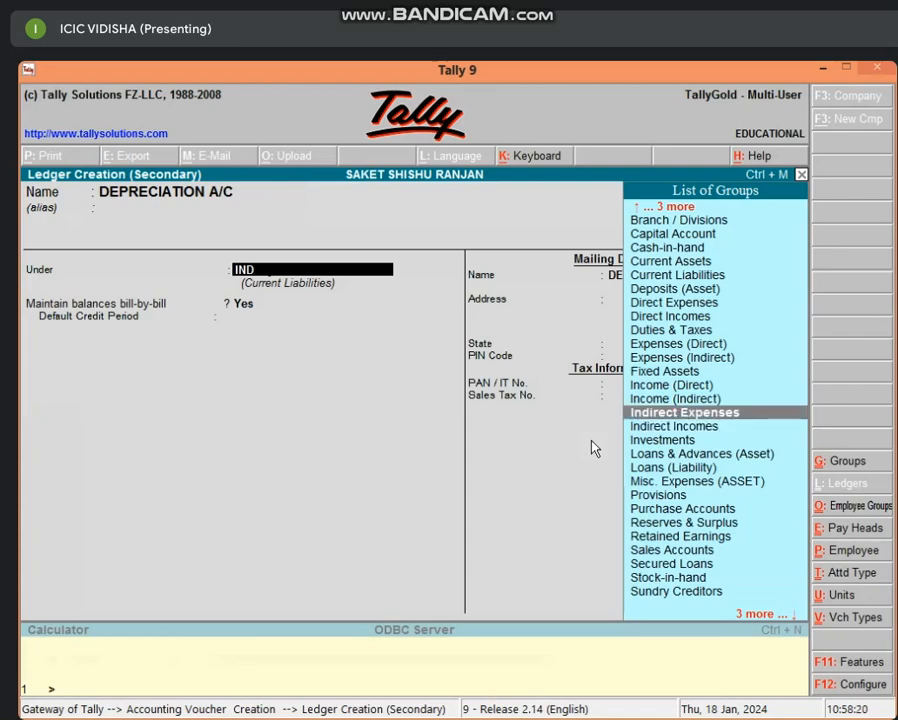
{"action": "key", "text": "Return"}
{"action": "key", "text": "Return"}
{"action": "key", "text": "Return"}
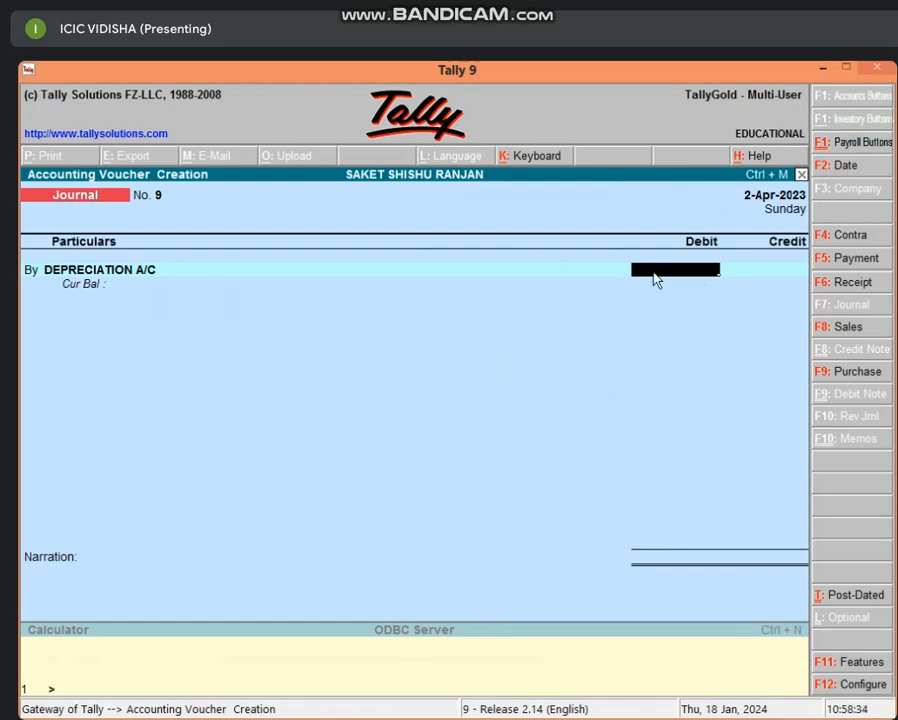
Look up the USE DAY DEP value in Excel and debit DEPRECIATION A/C with 8329 in the Tally journal voucher
{"action": "left_click", "coordinate": [819, 68]}
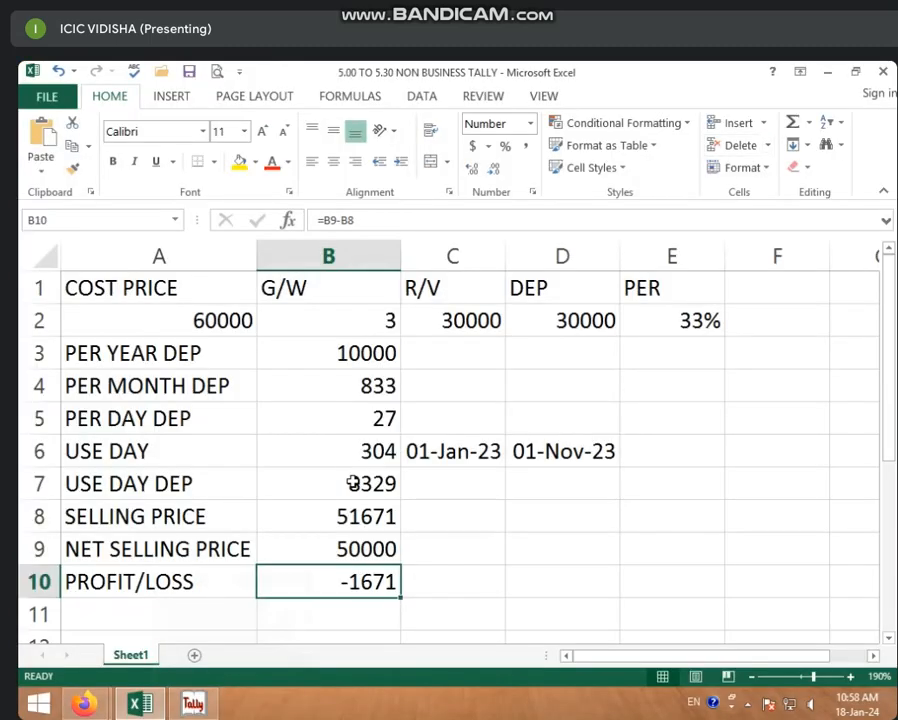
{"action": "left_click", "coordinate": [296, 482]}
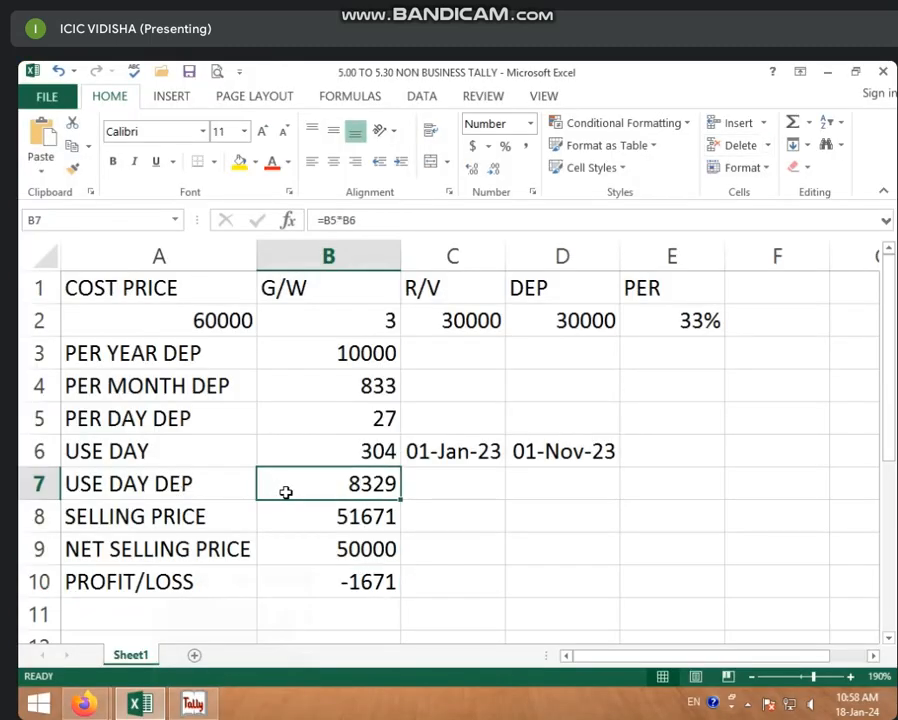
{"action": "left_click", "coordinate": [324, 458]}
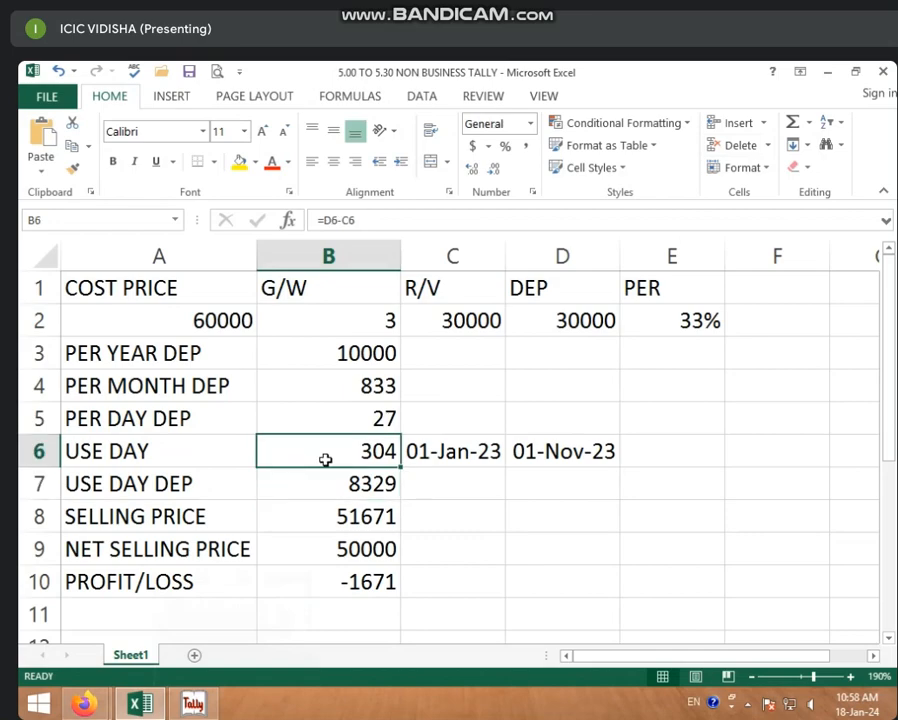
{"action": "left_click", "coordinate": [333, 498]}
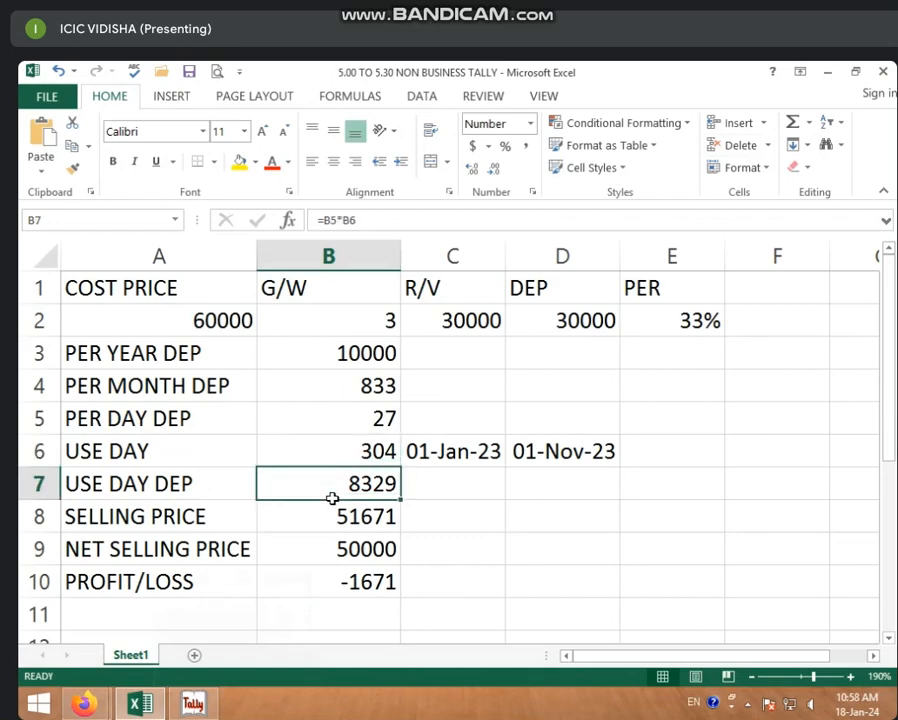
{"action": "left_click", "coordinate": [192, 704]}
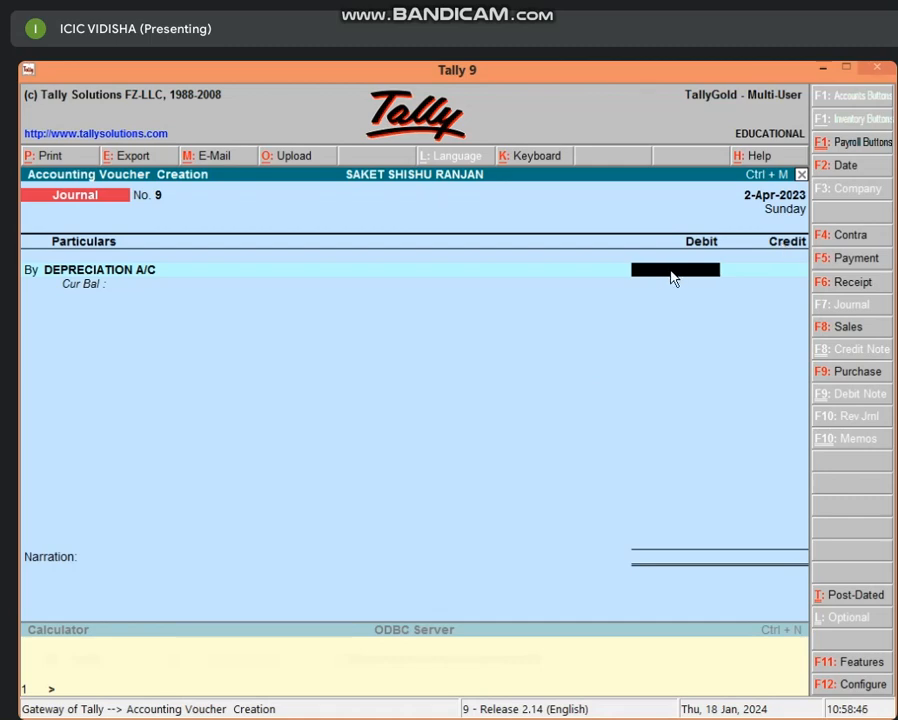
{"action": "type", "text": "8329"}
{"action": "key", "text": "Return"}
{"action": "key", "text": "Return"}
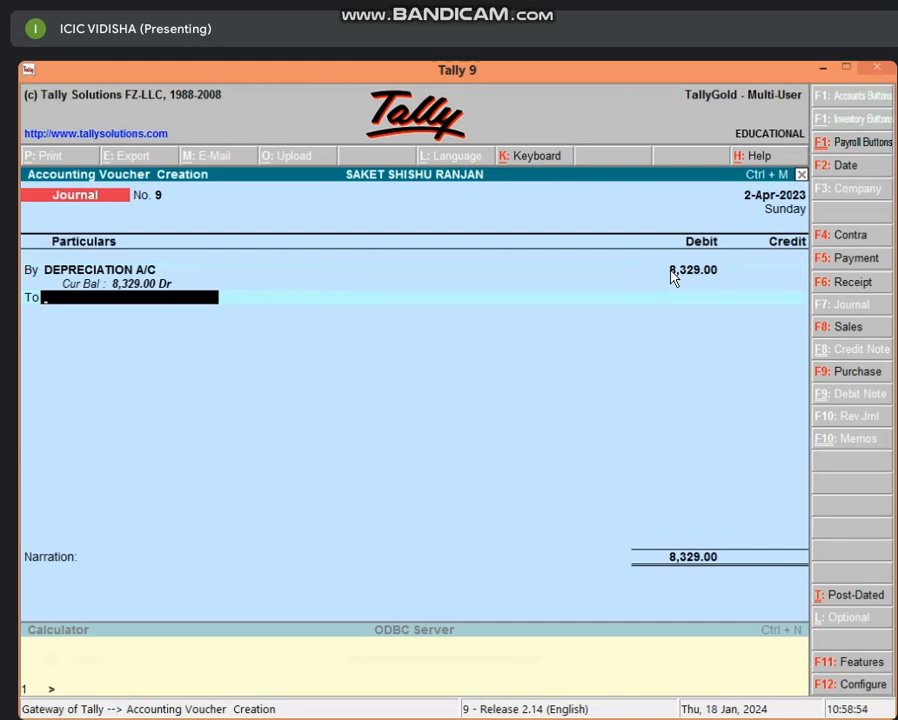
Credit PRINTER A/C with 8,329.00 and save the journal voucher without a narration
{"action": "type", "text": "P"}
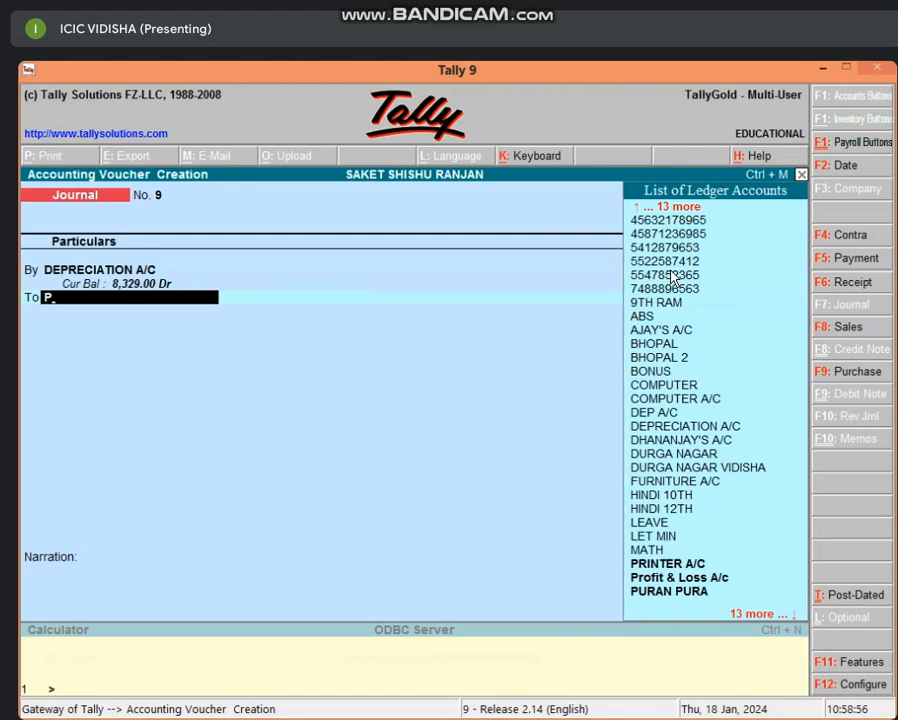
{"action": "type", "text": "R"}
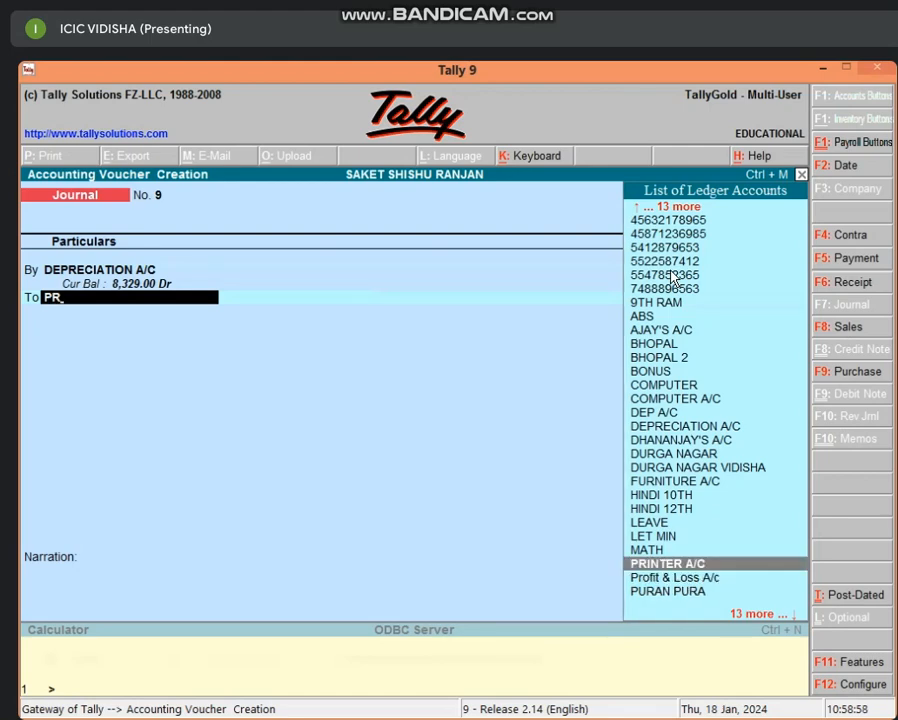
{"action": "key", "text": "Return"}
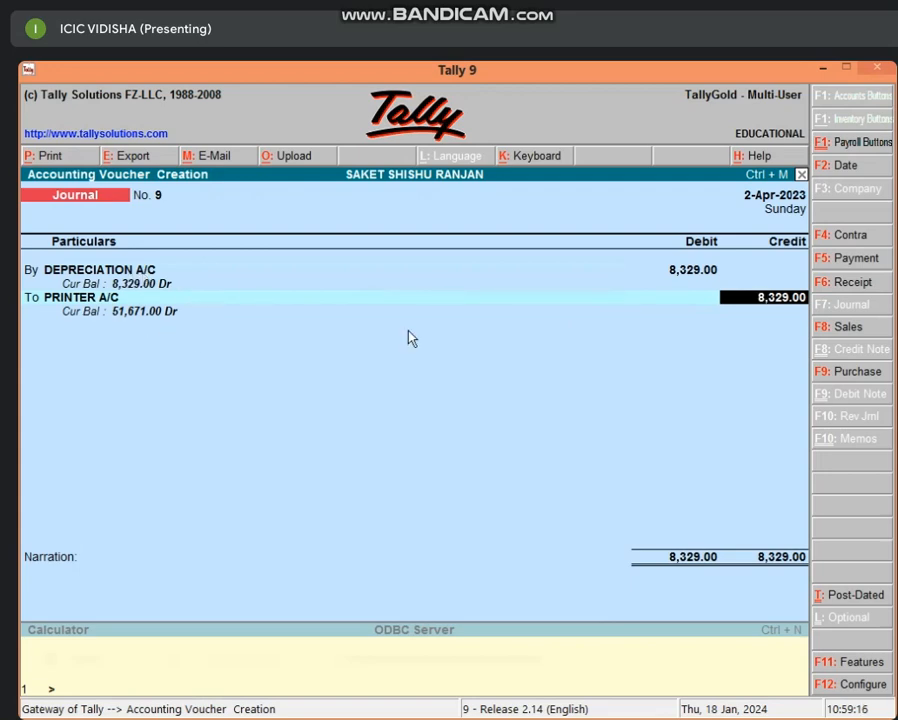
{"action": "key", "text": "Return"}
{"action": "key", "text": "Return"}
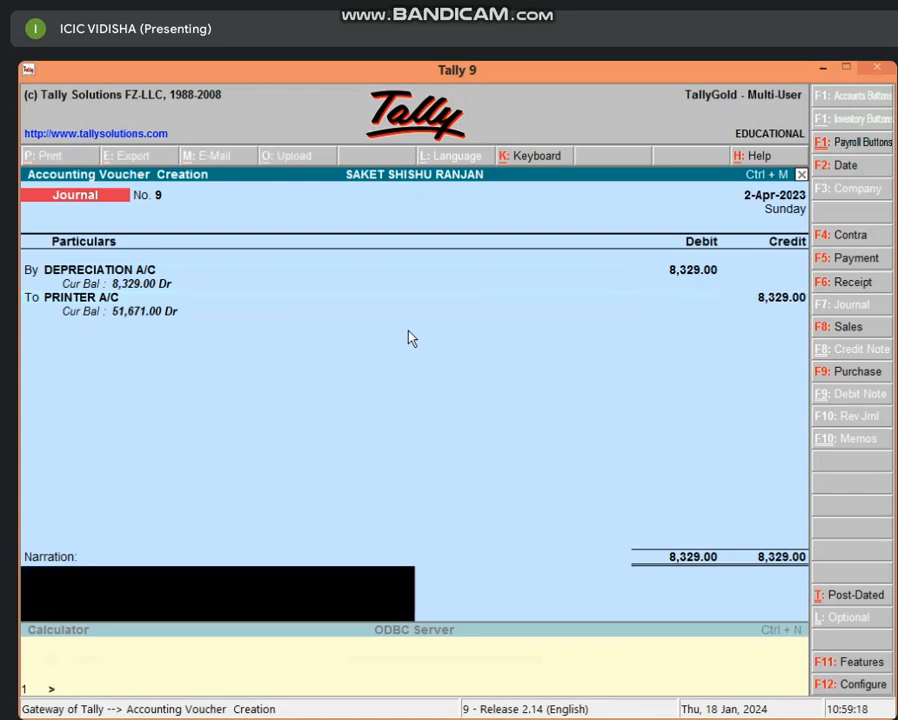
{"action": "key", "text": "Return"}
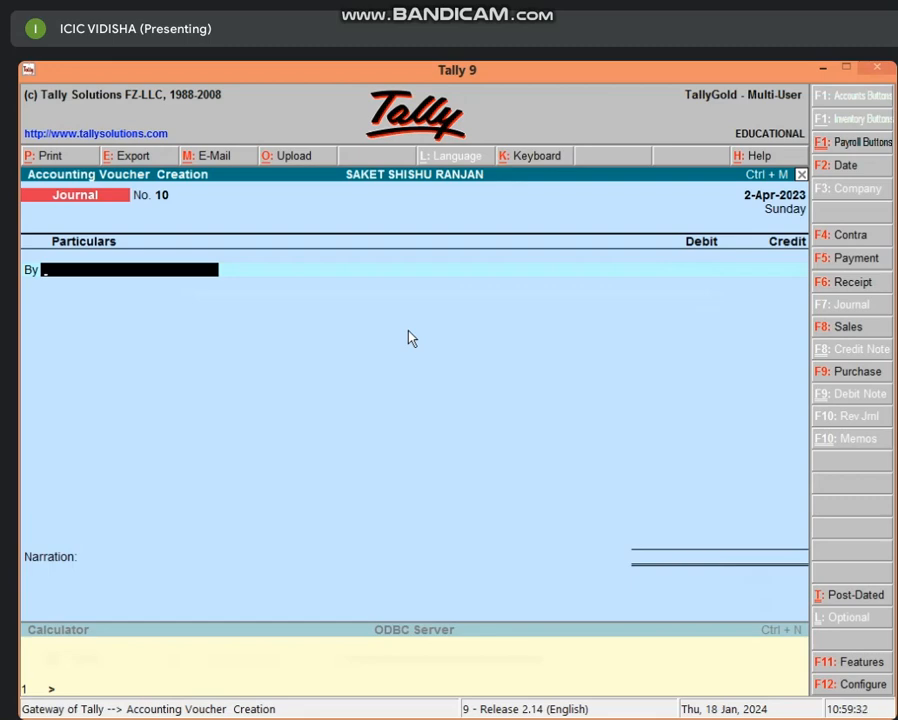
Start a receipt voucher and choose PRINTER A/C as the account to credit
{"action": "key", "text": "F6"}
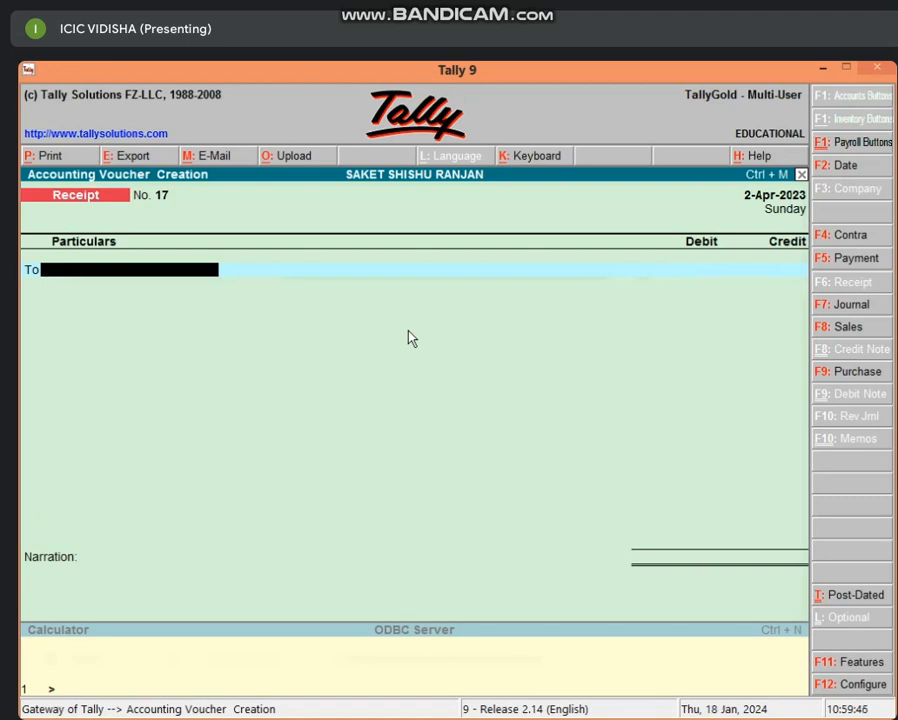
{"action": "type", "text": "PR"}
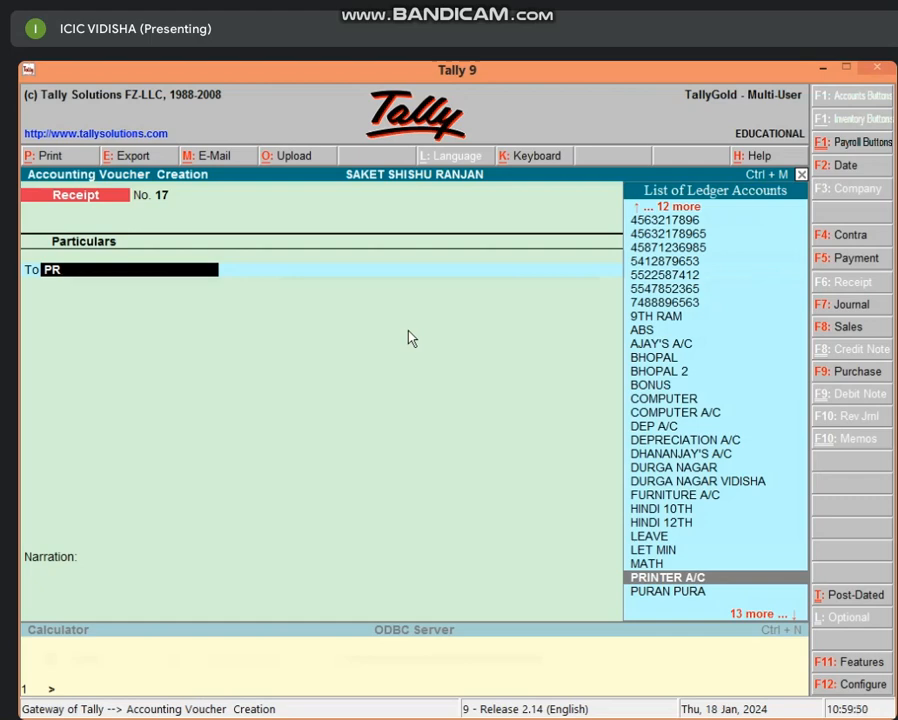
{"action": "key", "text": "Return"}
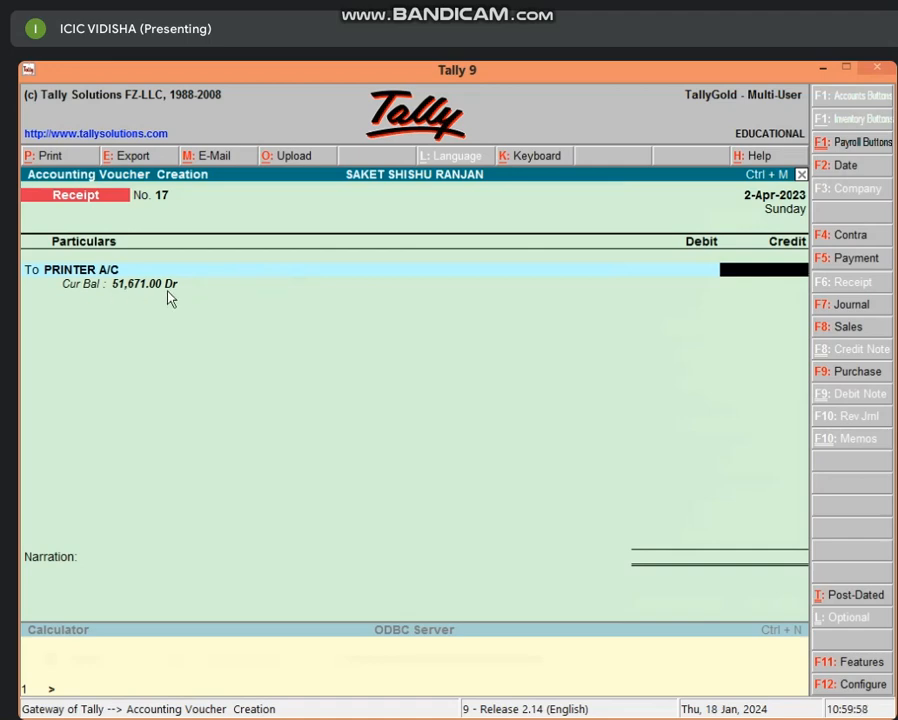
Look up the NET SELLING PRICE in Excel and enter 50,000 as the PRINTER A/C credit in the Tally receipt
{"action": "left_click", "coordinate": [821, 69]}
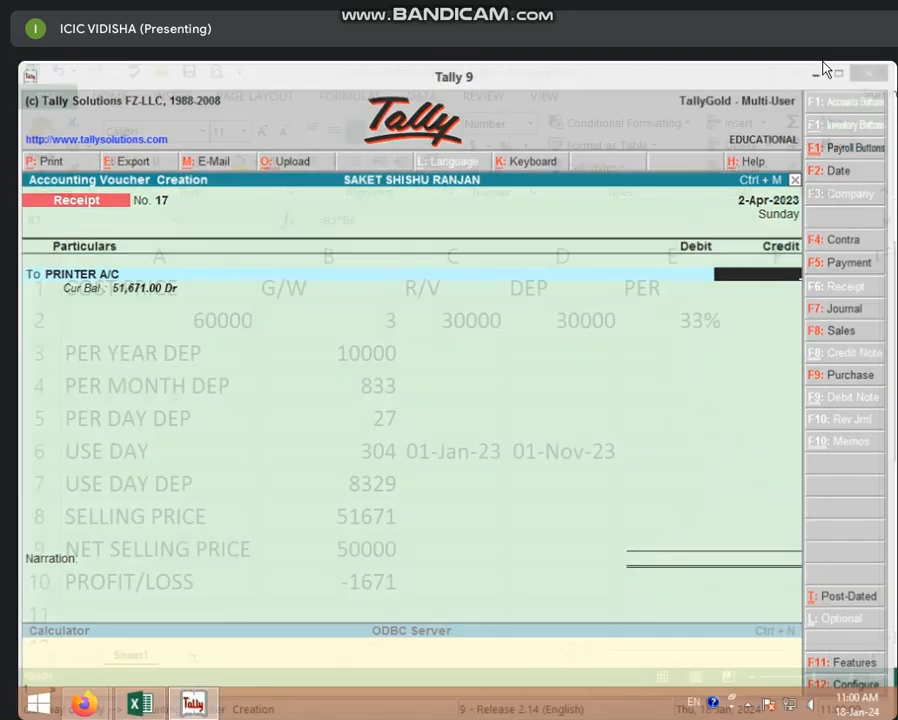
{"action": "left_click", "coordinate": [358, 553]}
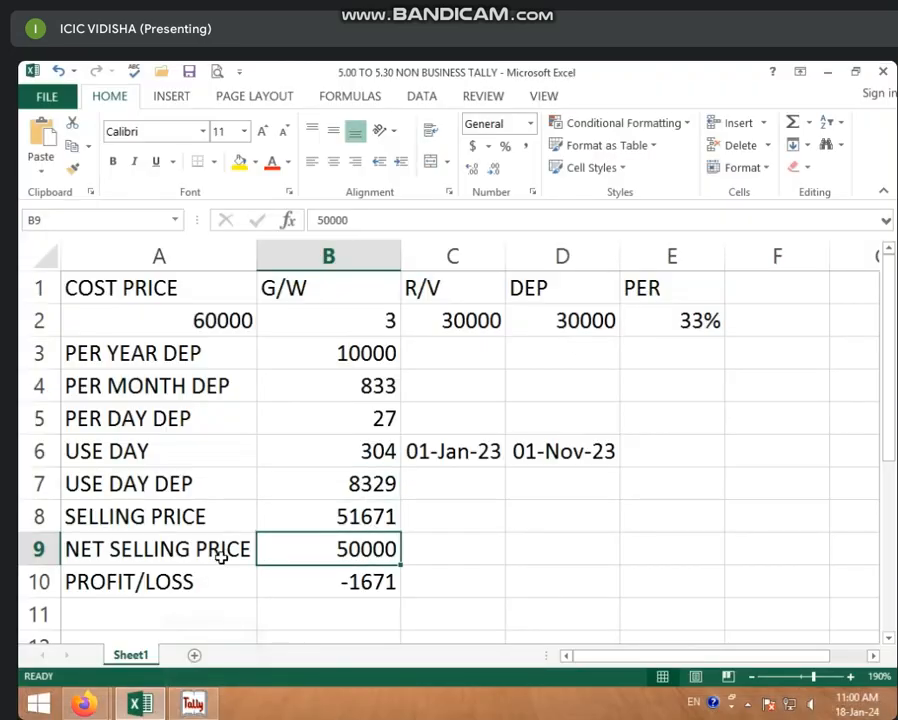
{"action": "left_click", "coordinate": [193, 704]}
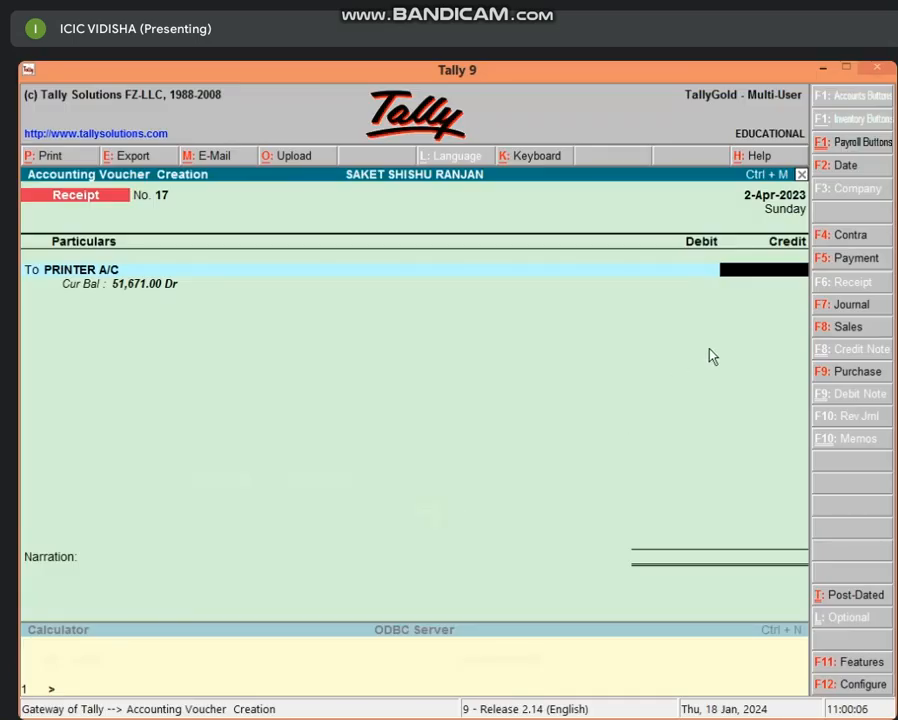
{"action": "type", "text": "50,"}
{"action": "type", "text": "0000"}
{"action": "key", "text": "Return"}
{"action": "key", "text": "Return"}
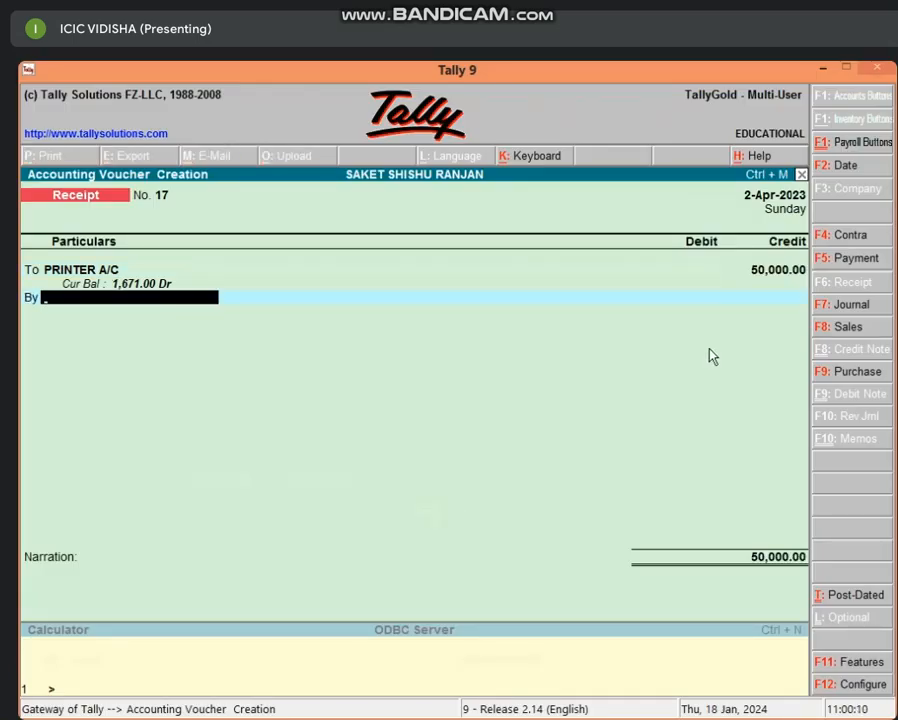
Debit Cash with 50,000.00 and save the receipt voucher without a narration
{"action": "type", "text": "CAS"}
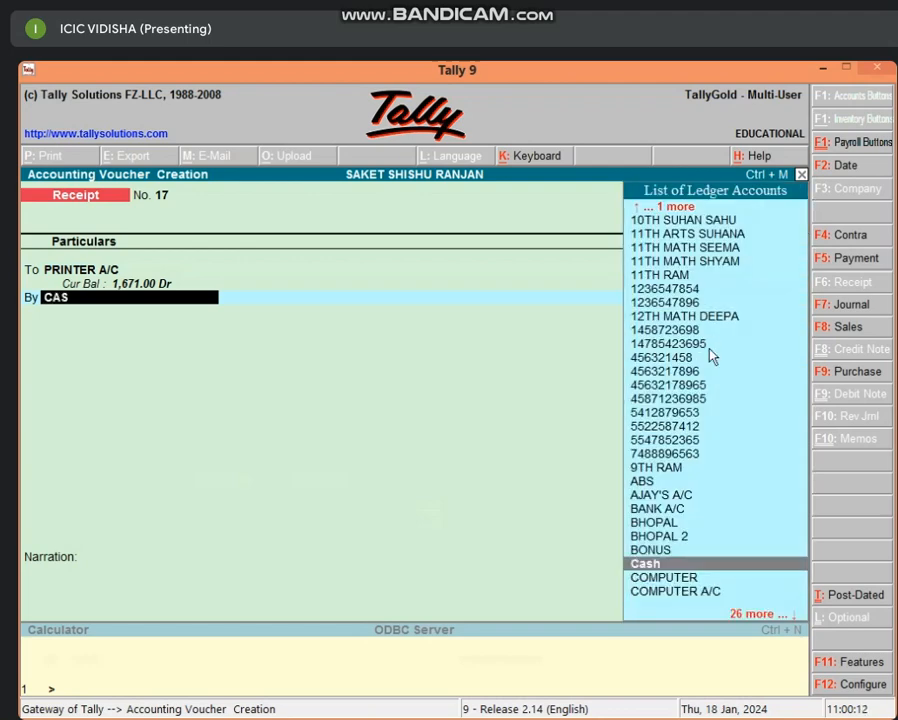
{"action": "key", "text": "Return"}
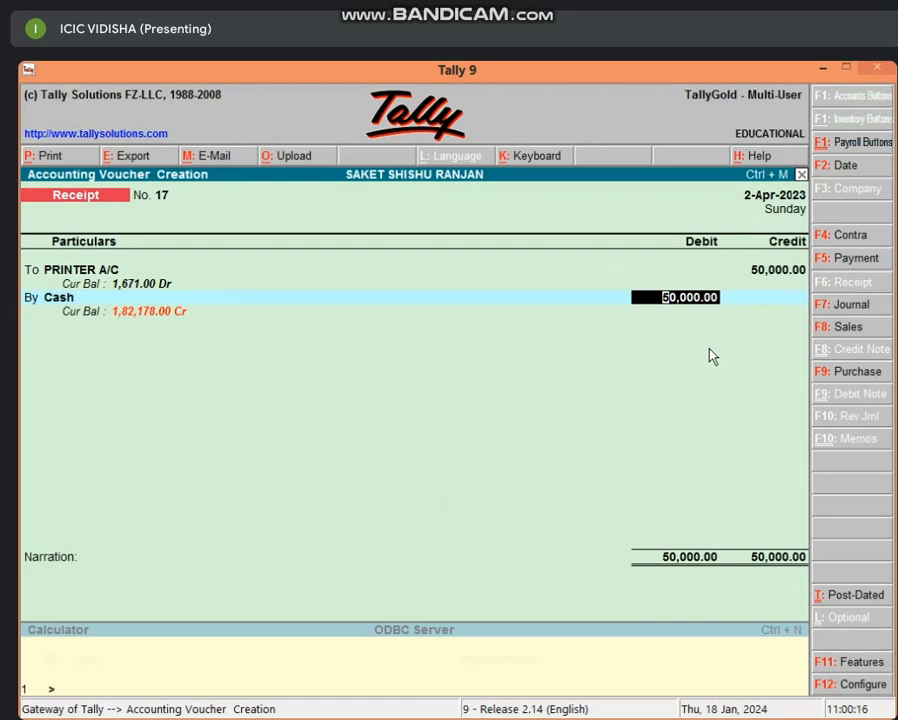
{"action": "key", "text": "Return"}
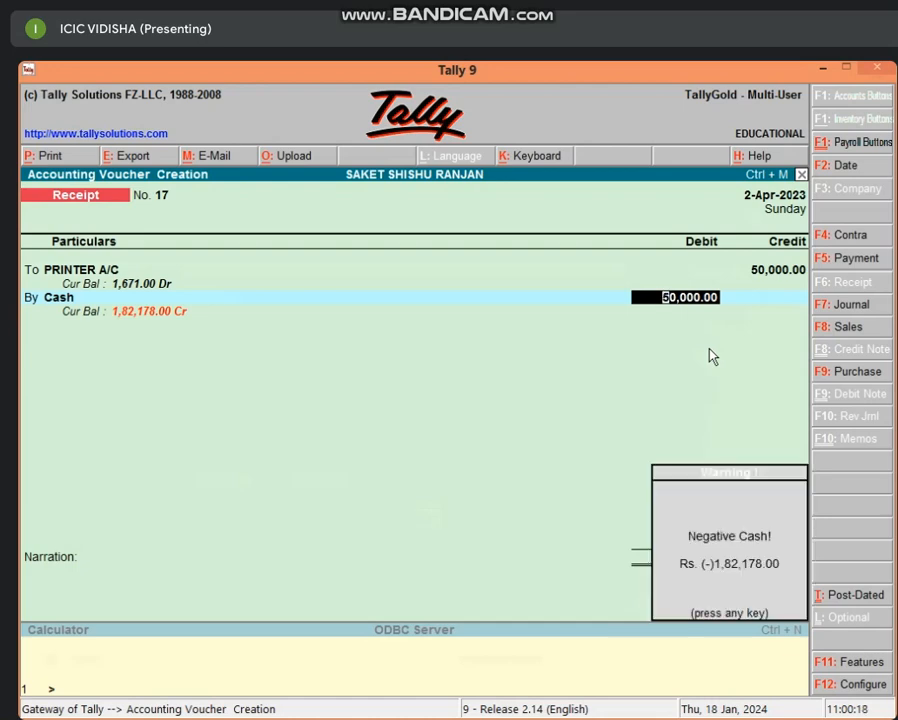
{"action": "key", "text": "Return"}
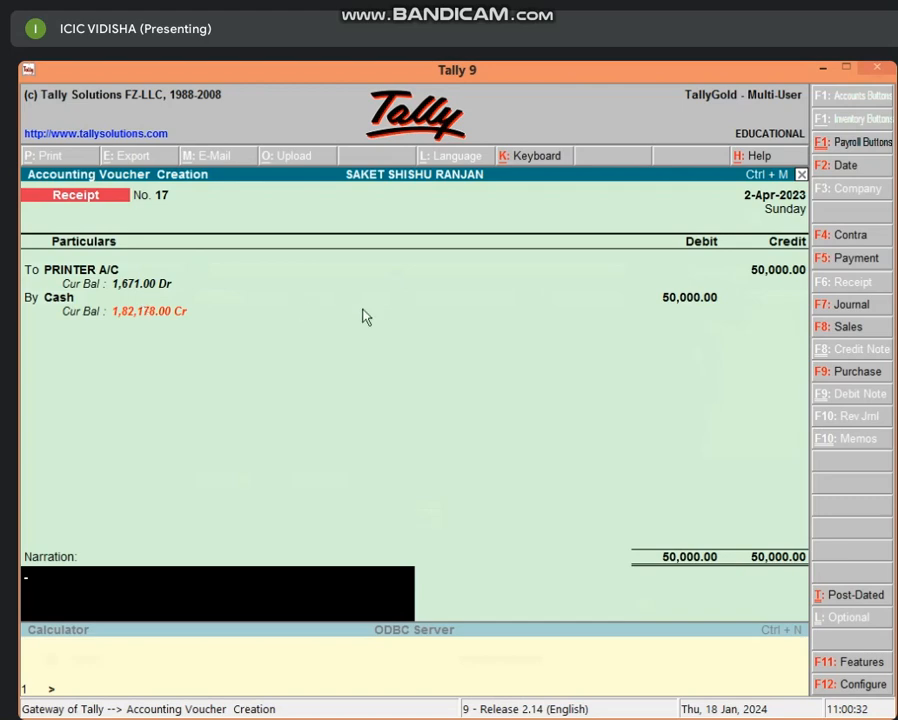
{"action": "key", "text": "Return"}
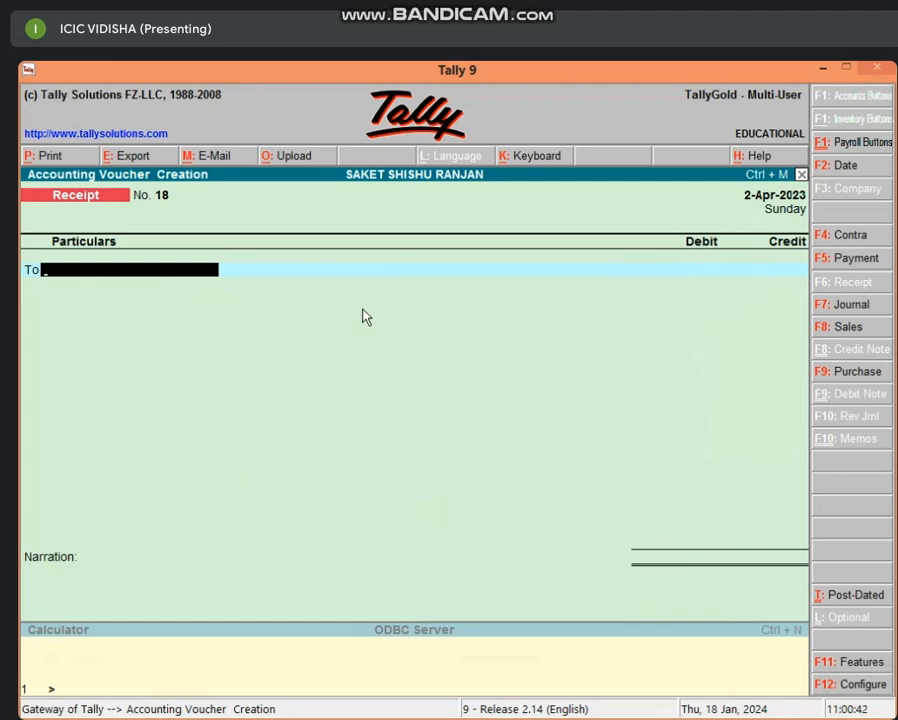
Leave voucher entry and examine the PRINTER A/C balance under Fixed Assets in the Balance Sheet
{"action": "key", "text": "Escape"}
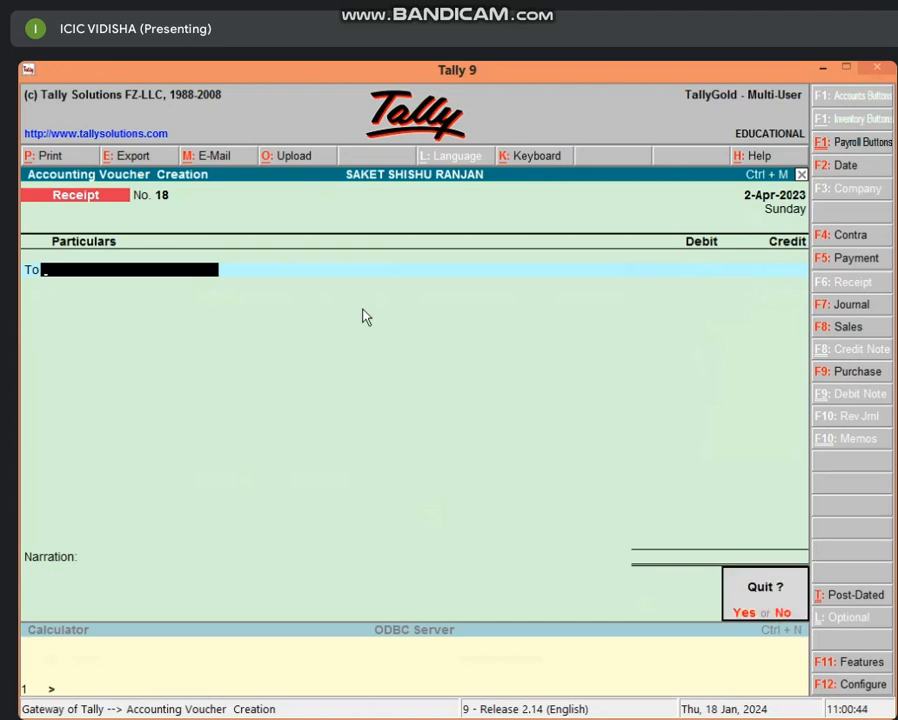
{"action": "key", "text": "Return"}
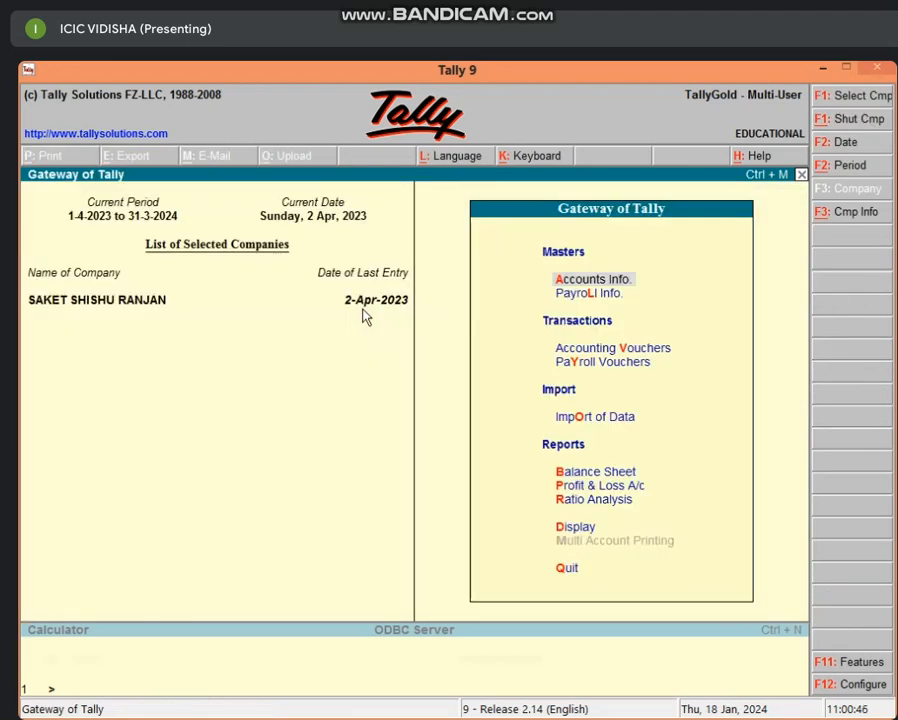
{"action": "key", "text": "b"}
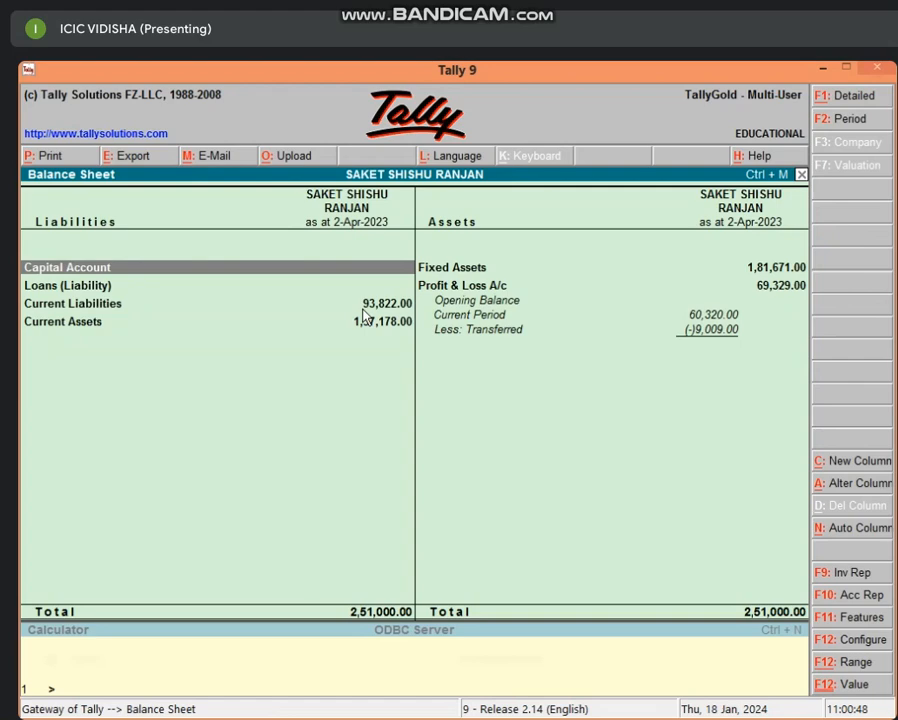
{"action": "key", "text": "Right"}
{"action": "key", "text": "Return"}
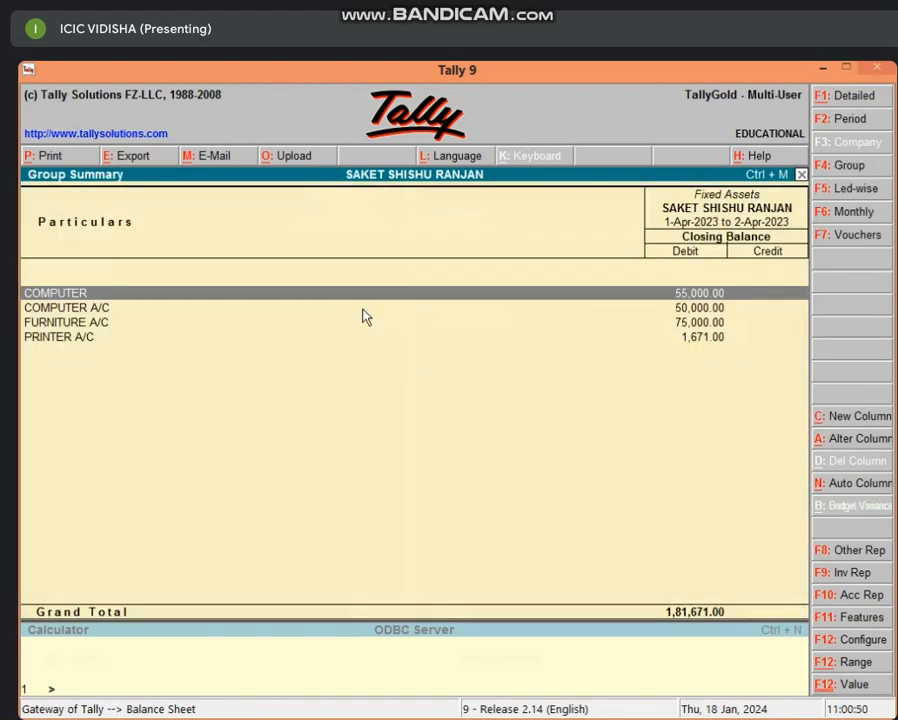
{"action": "key", "text": "Down"}
{"action": "key", "text": "Down"}
{"action": "key", "text": "Down"}
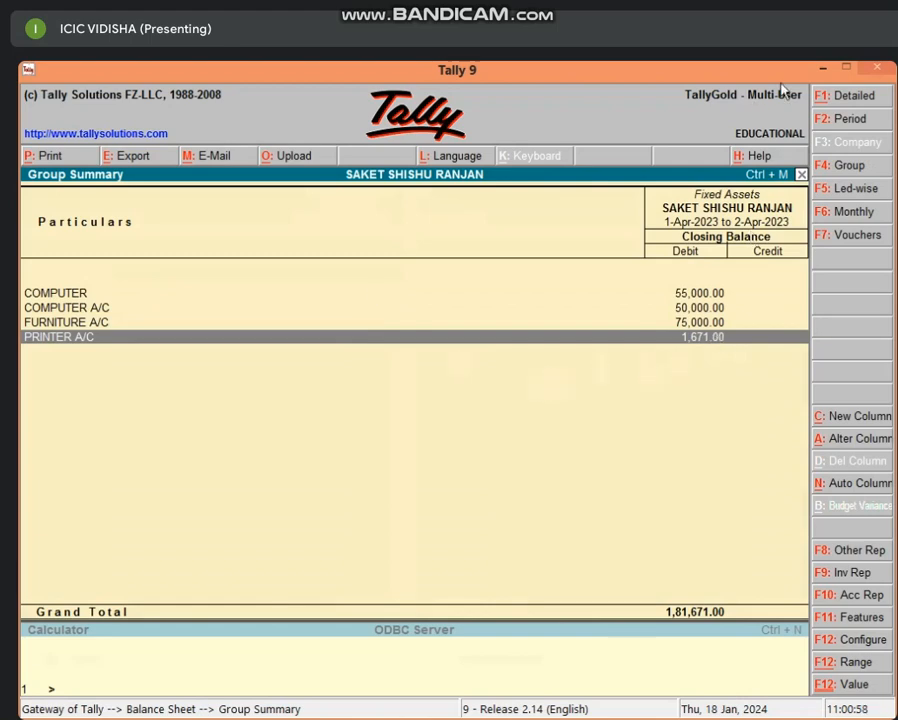
Switch to Excel and check the PROFIT/LOSS figure in cell B10 against the printer's remaining balance
{"action": "left_click", "coordinate": [822, 68]}
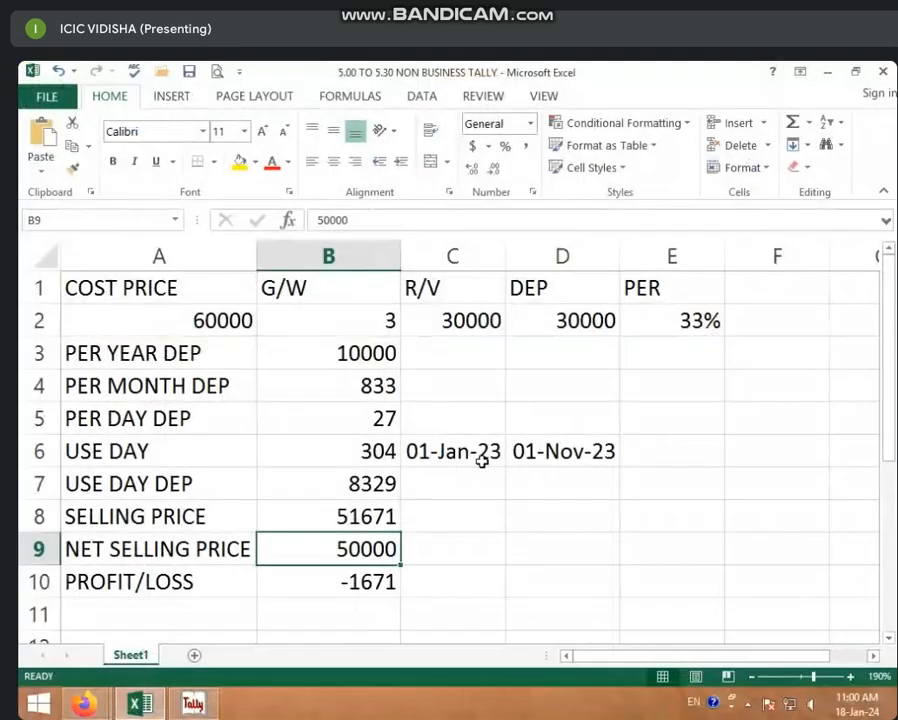
{"action": "left_click", "coordinate": [384, 577]}
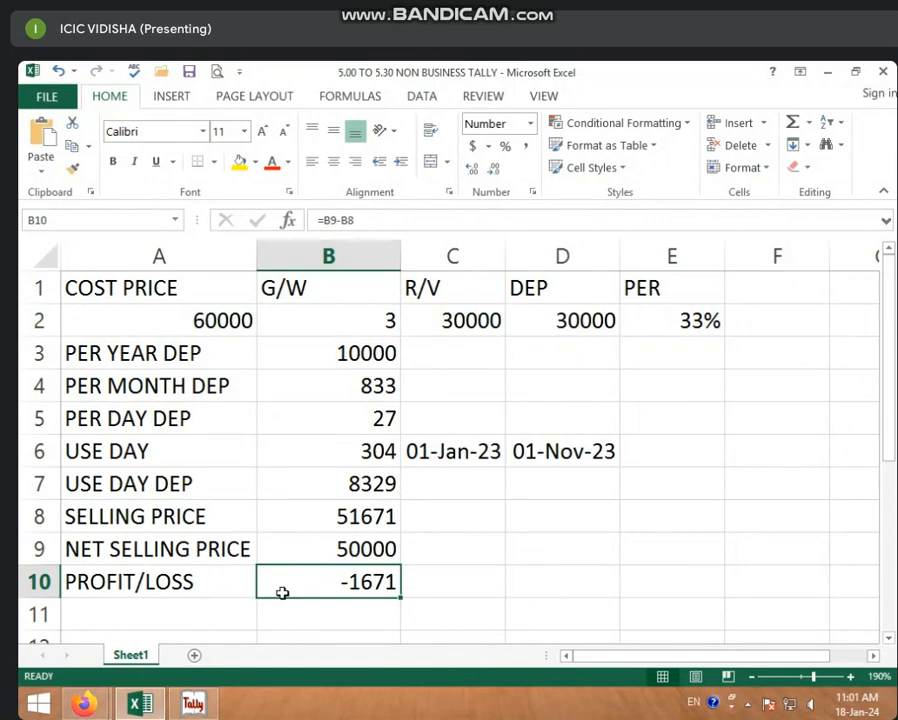
Switch to Tally, start a journal voucher and debit Profit & Loss A/c with 1,671.00
{"action": "left_click", "coordinate": [193, 704]}
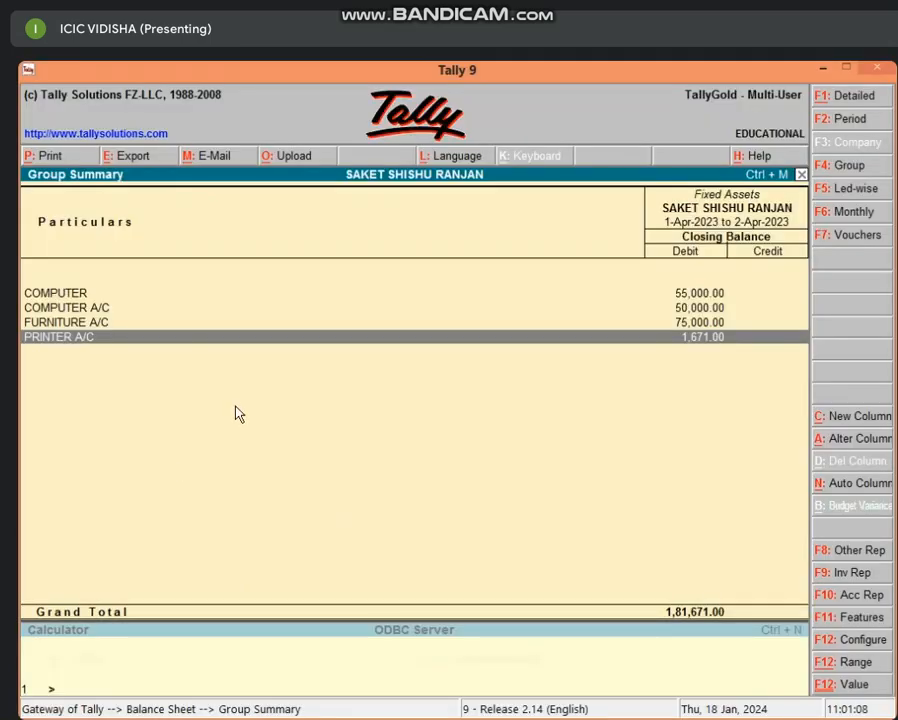
{"action": "key", "text": "Escape"}
{"action": "key", "text": "Escape"}
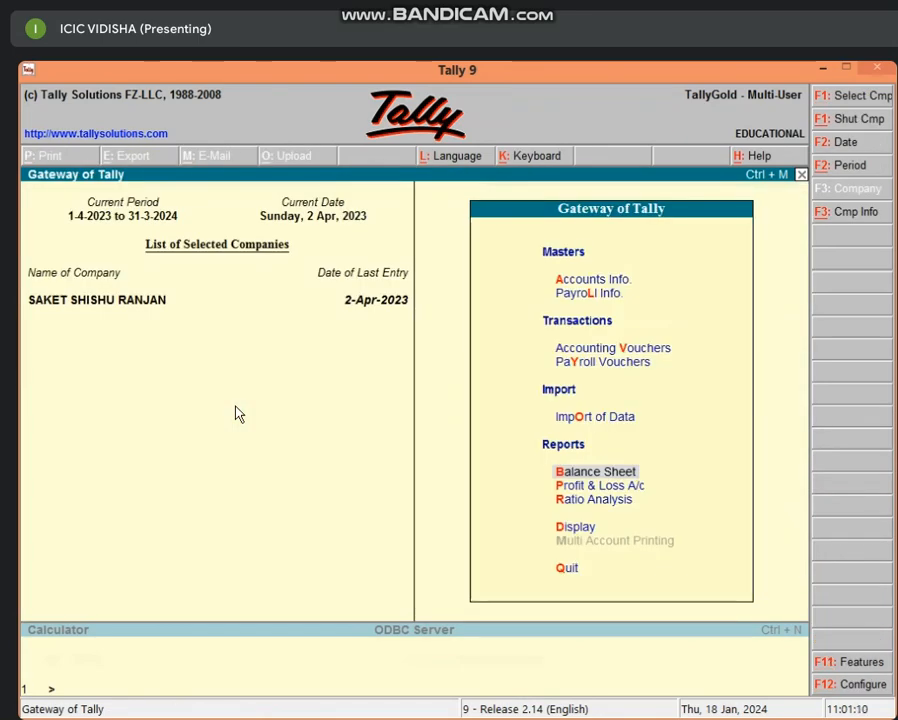
{"action": "key", "text": "v"}
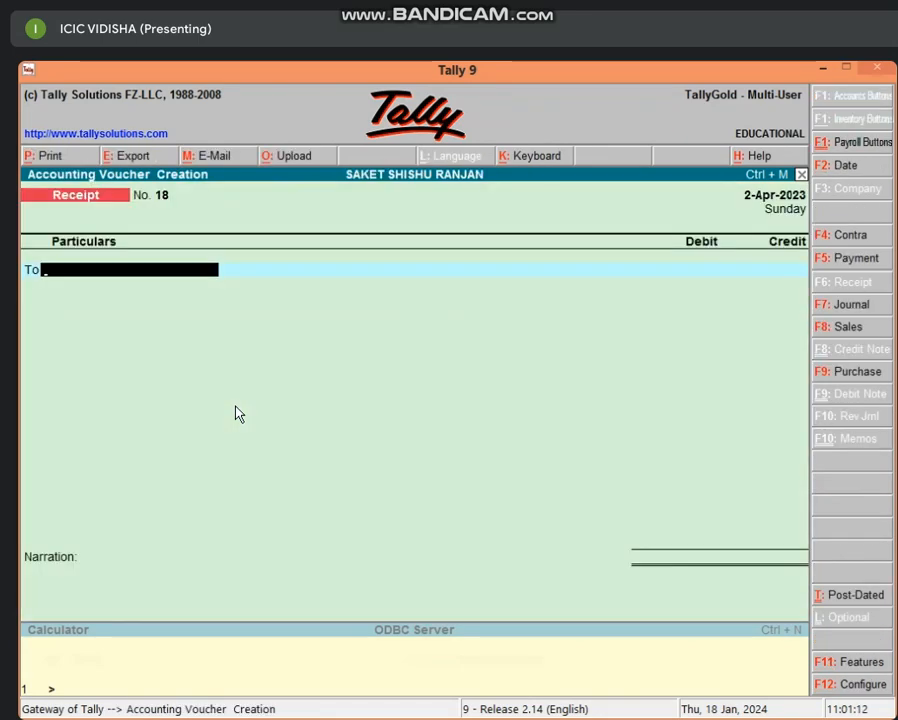
{"action": "key", "text": "F7"}
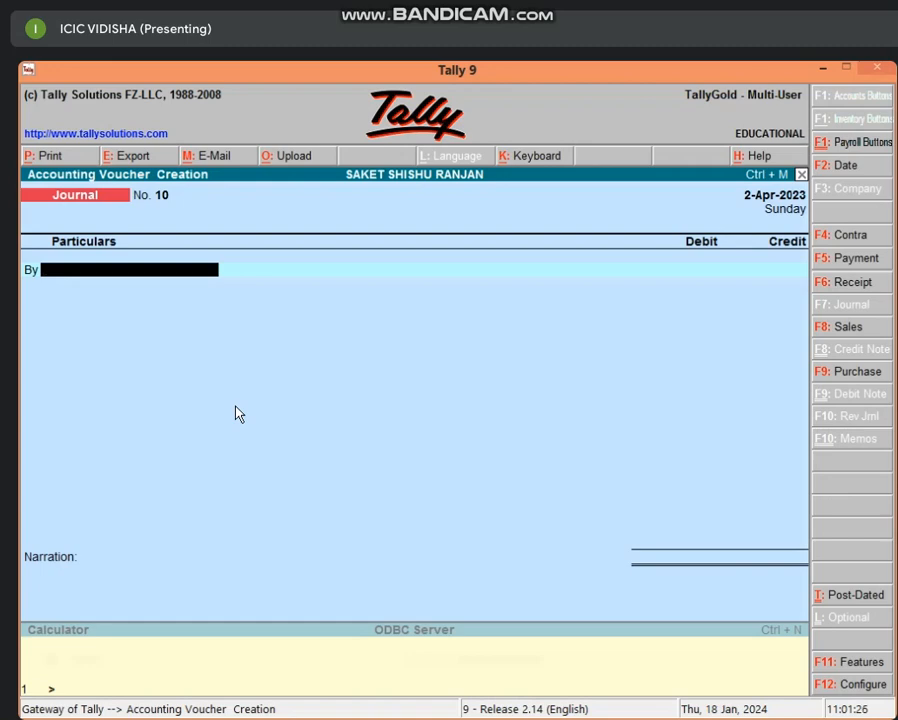
{"action": "type", "text": "PR"}
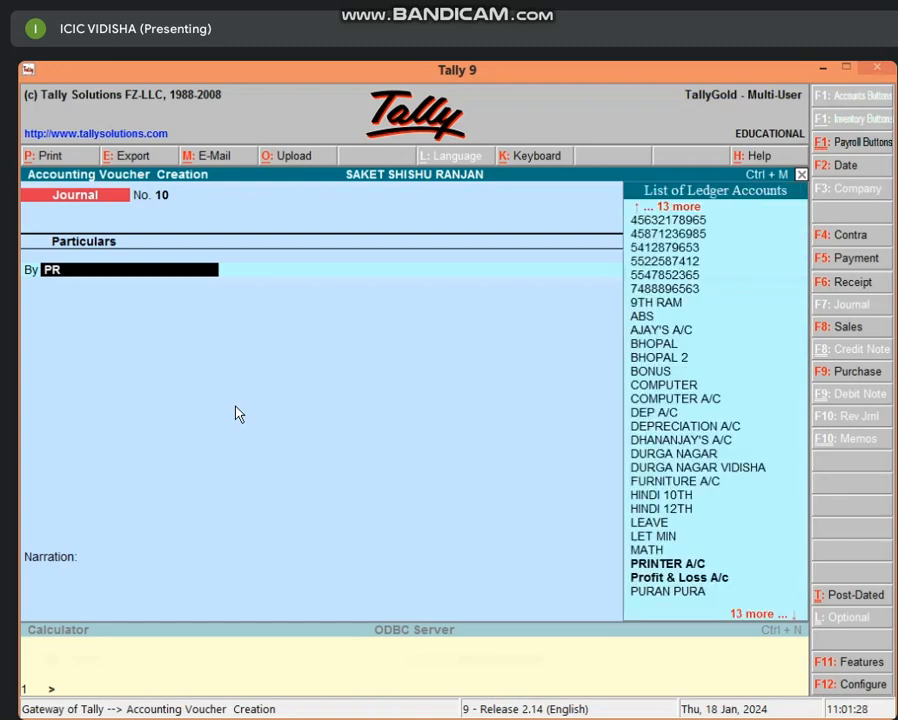
{"action": "key", "text": "Down"}
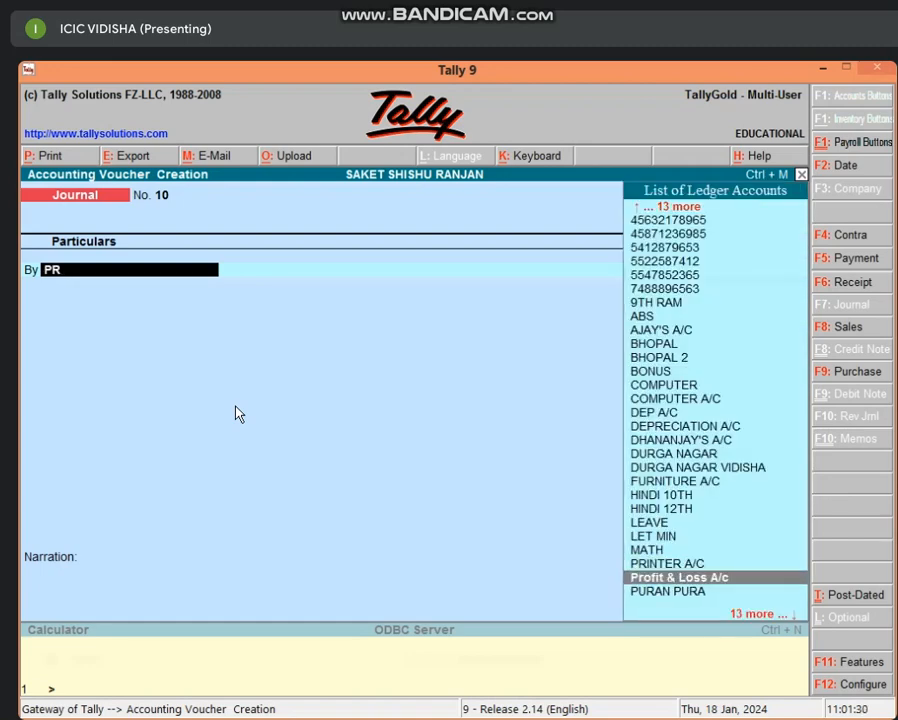
{"action": "key", "text": "Return"}
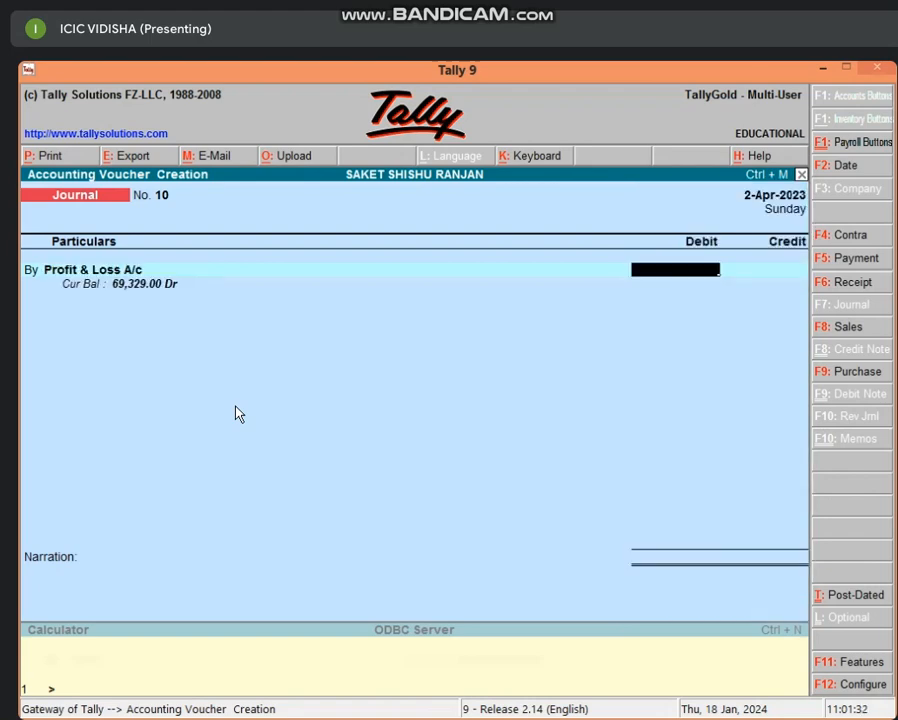
{"action": "type", "text": "1671"}
{"action": "key", "text": "Return"}
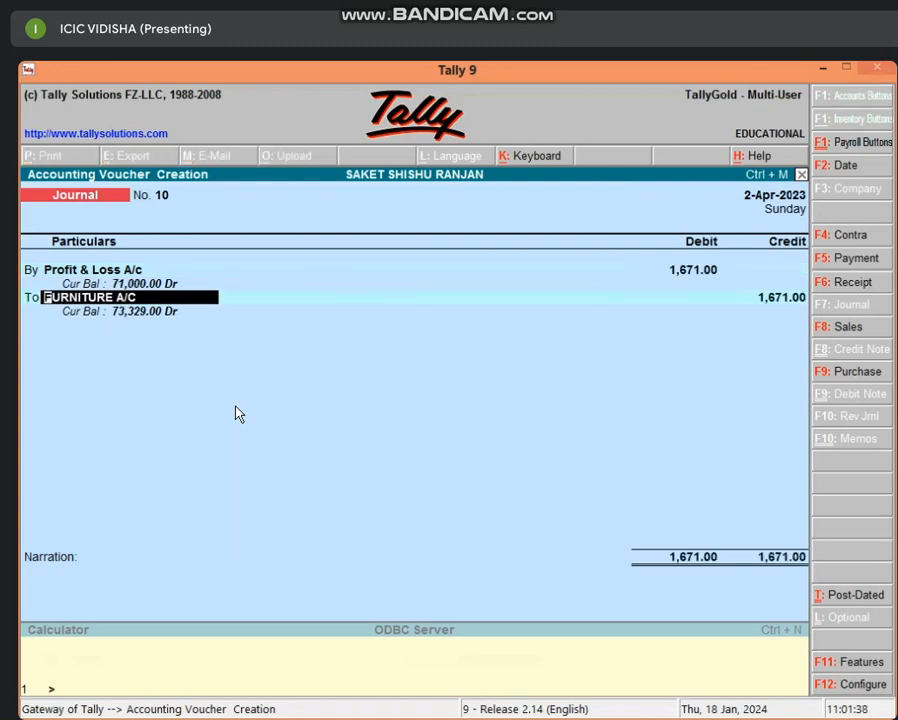
Credit PRINTER A/C with 1,671.00, save the journal voucher without a narration and leave voucher entry
{"action": "type", "text": "PR"}
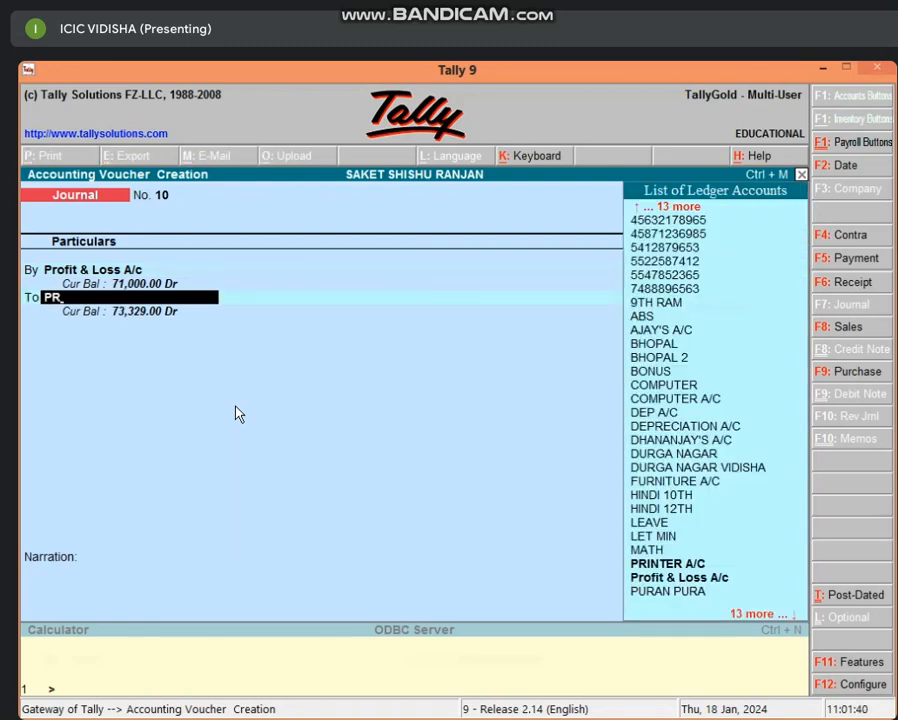
{"action": "key", "text": "Return"}
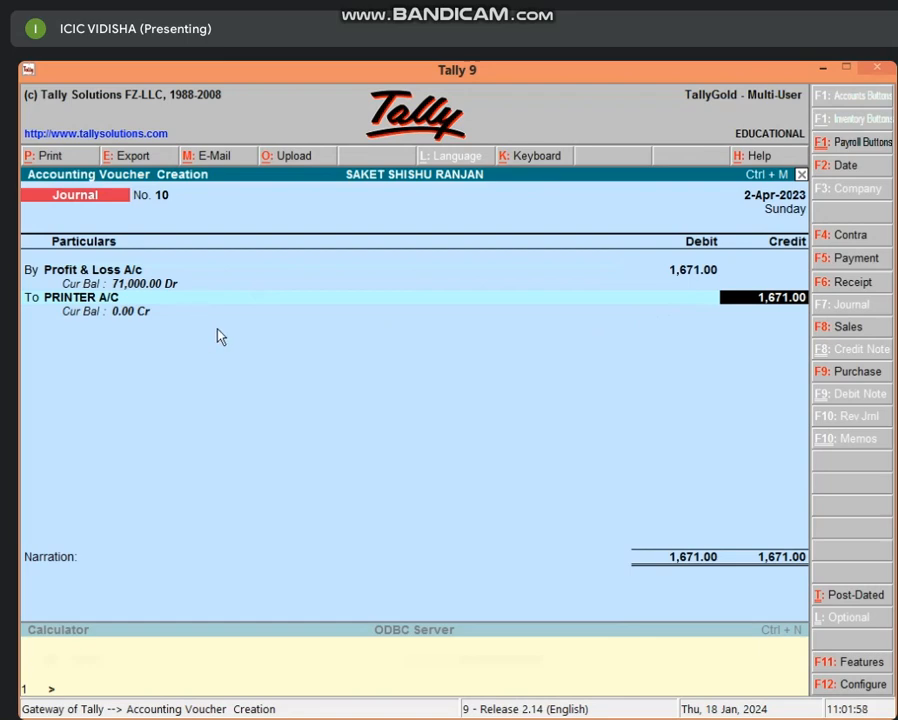
{"action": "key", "text": "Return"}
{"action": "key", "text": "Return"}
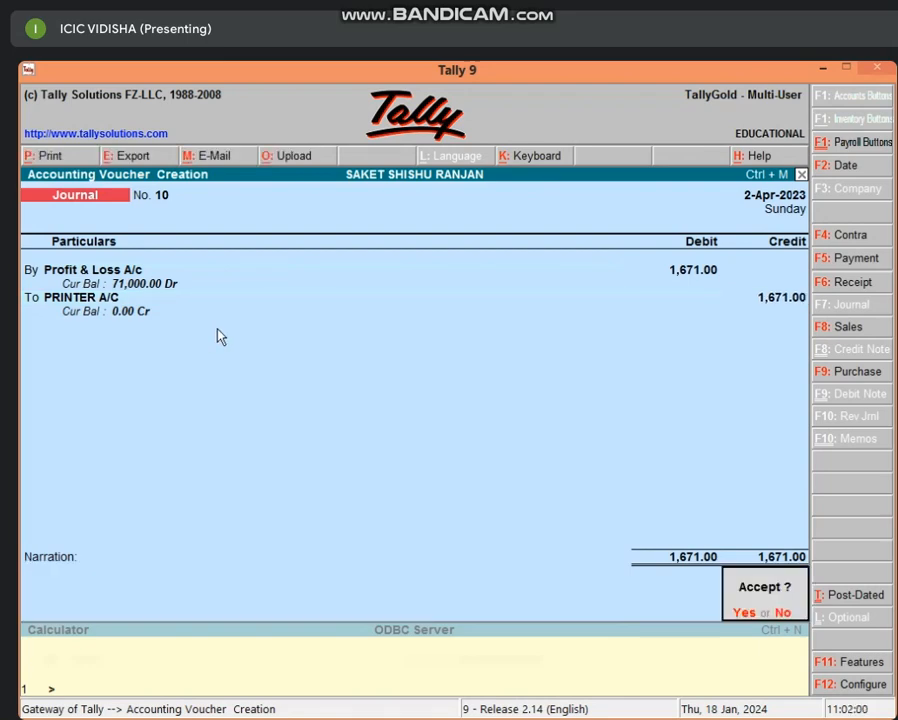
{"action": "key", "text": "Return"}
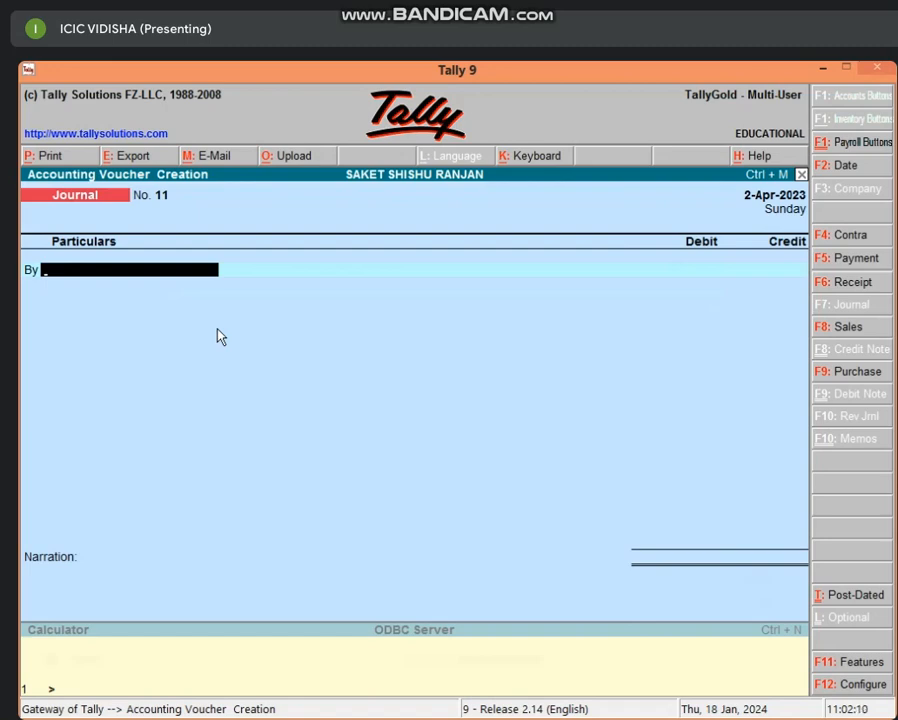
{"action": "key", "text": "Escape"}
{"action": "key", "text": "y"}
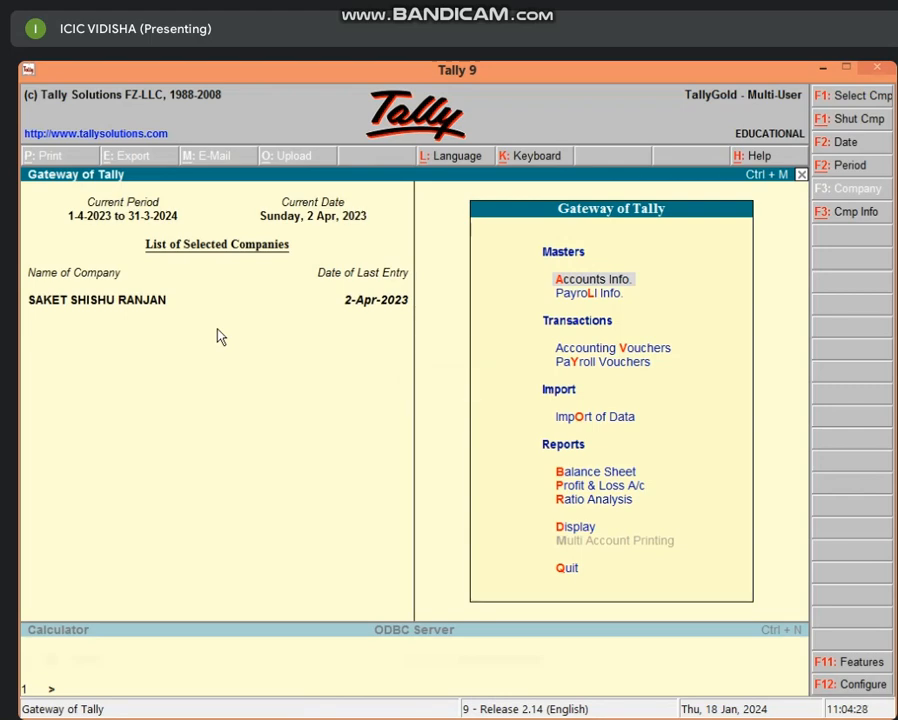
Start a payment voucher and debit the personal ledger account listed directly after DEPRECIATION A/C with 15,000
{"action": "key", "text": "v"}
{"action": "key", "text": "F5"}
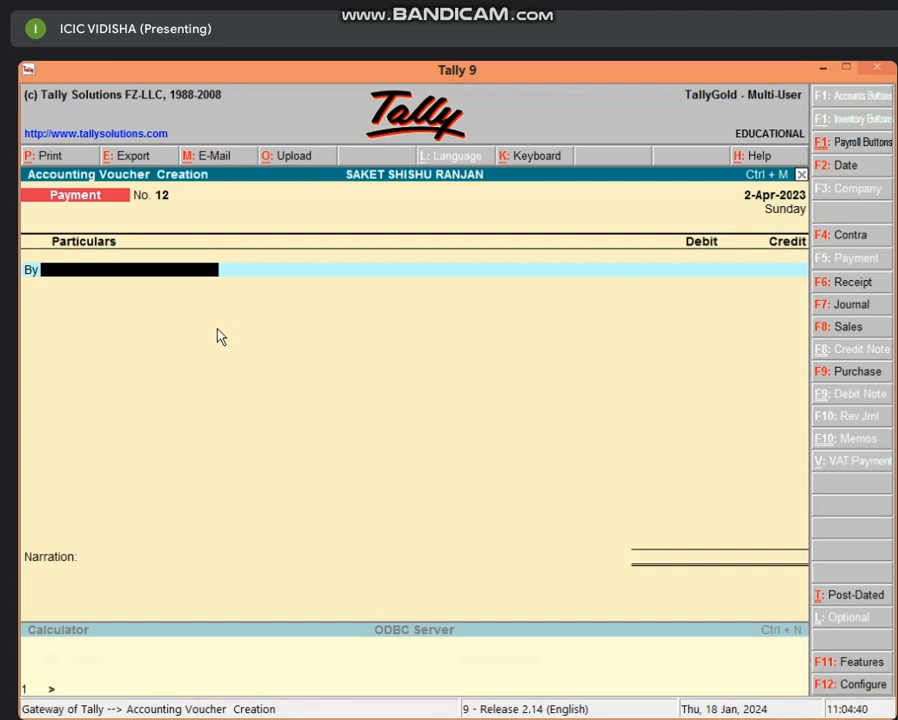
{"action": "type", "text": "D"}
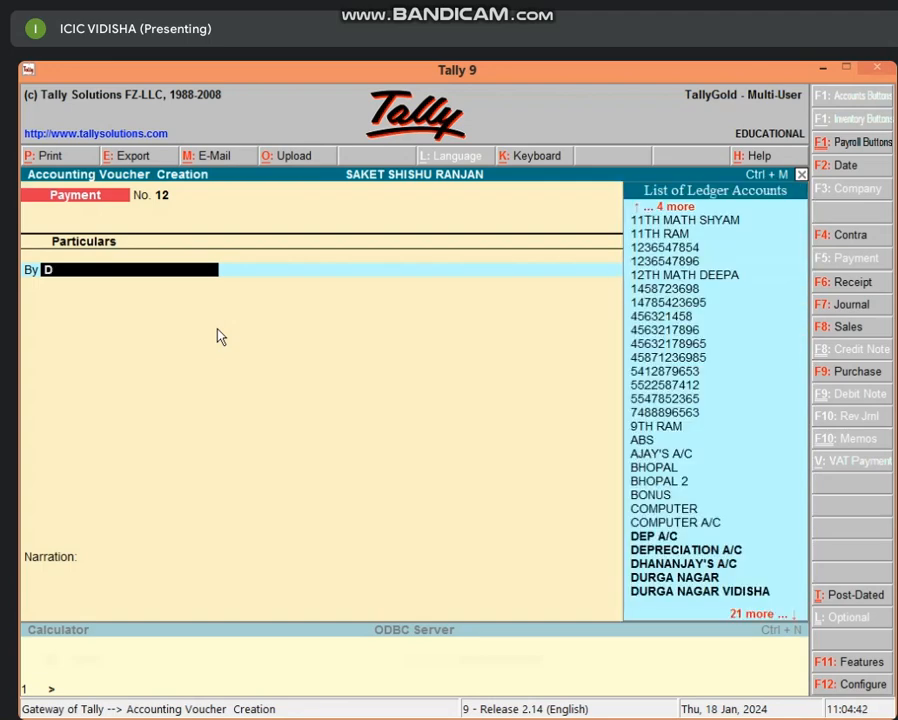
{"action": "type", "text": "H"}
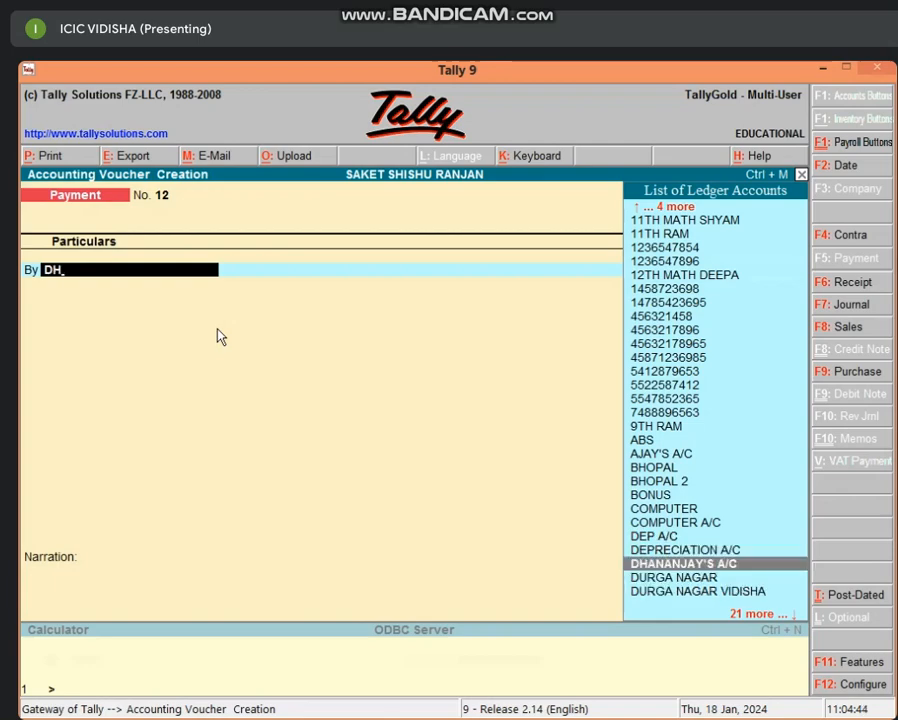
{"action": "key", "text": "Return"}
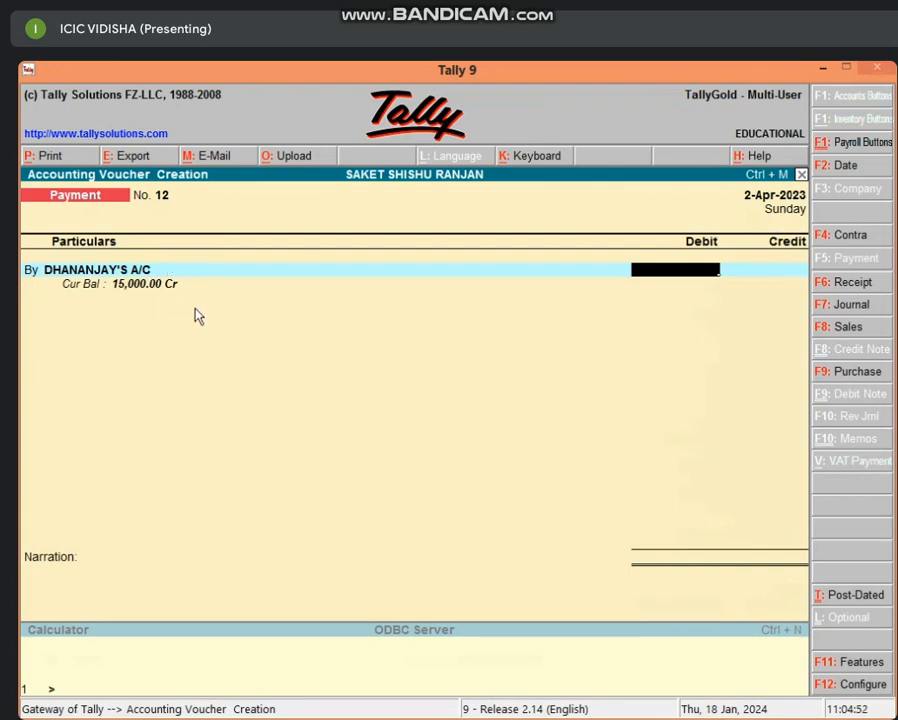
{"action": "type", "text": "15000"}
{"action": "key", "text": "Return"}
Allocate the full 15,000.00 debit bill-wise to New Ref 12 with 25 credit days
{"action": "key", "text": "Down"}
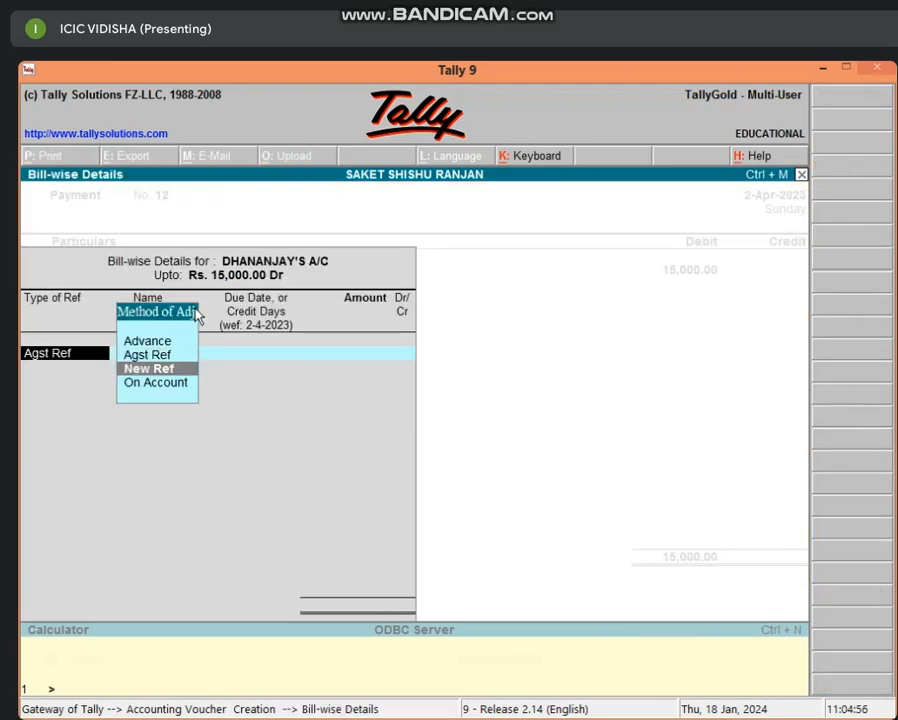
{"action": "key", "text": "Return"}
{"action": "key", "text": "Return"}
{"action": "key", "text": "Return"}
{"action": "key", "text": "Return"}
{"action": "key", "text": "Return"}
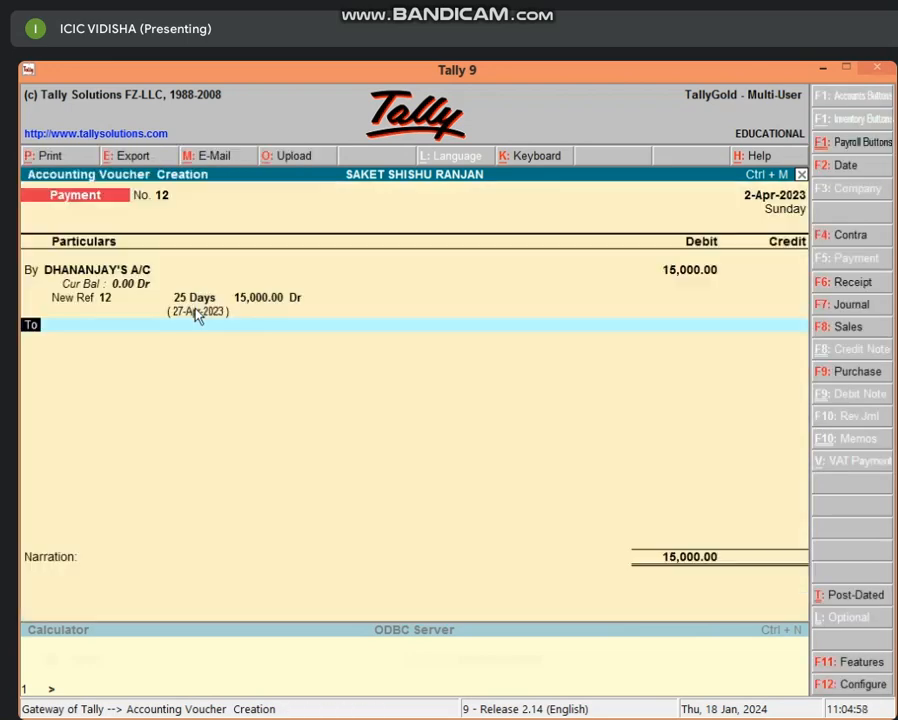
Credit Cash with 15,000.00 and save the payment voucher without a narration
{"action": "key", "text": "Return"}
{"action": "type", "text": "CAS"}
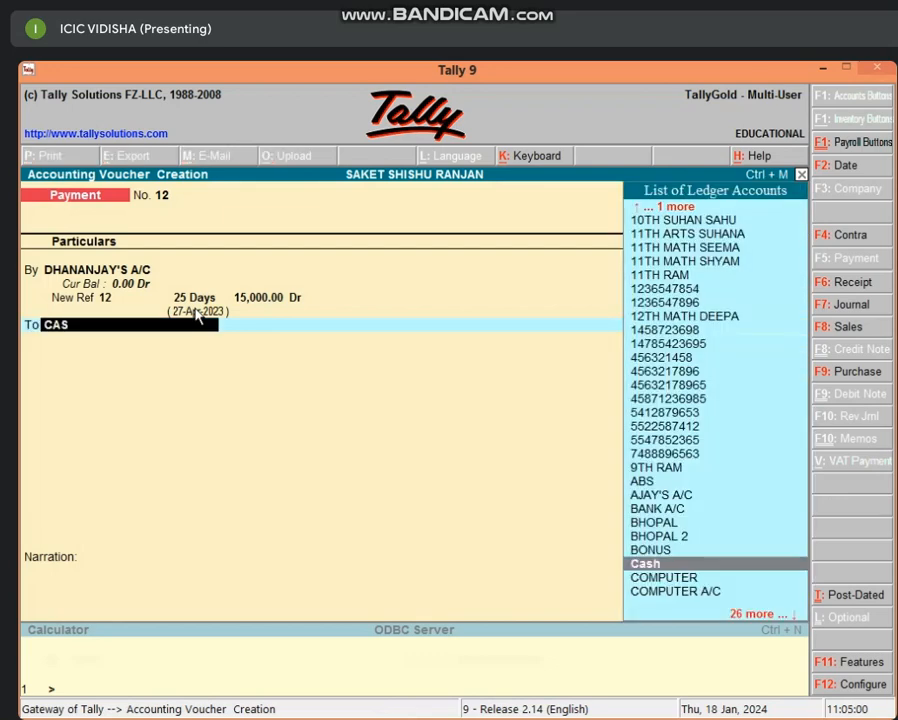
{"action": "key", "text": "Return"}
{"action": "key", "text": "Return"}
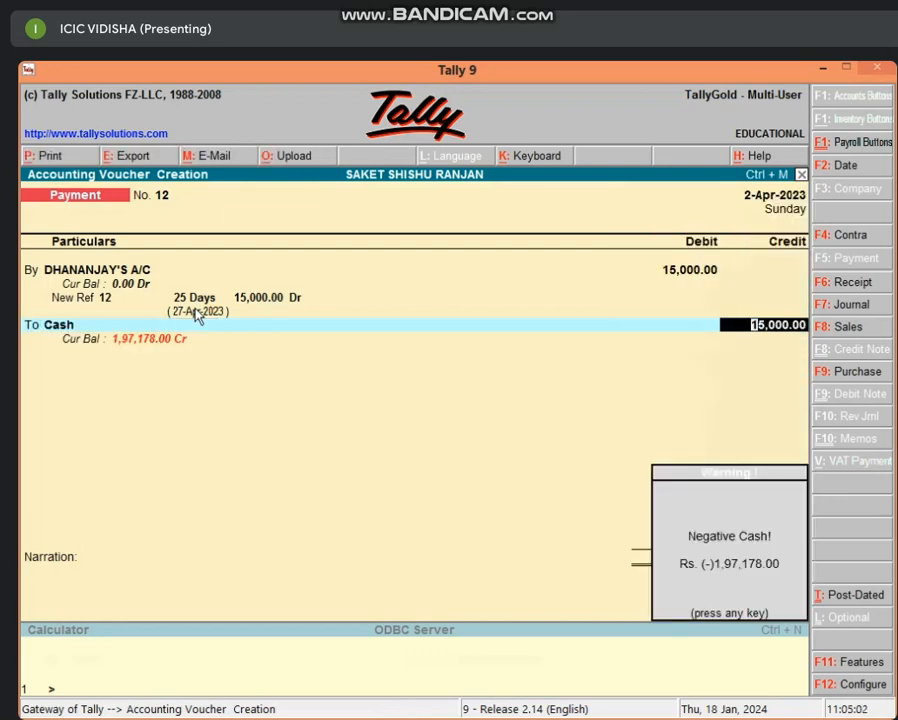
{"action": "key", "text": "Return"}
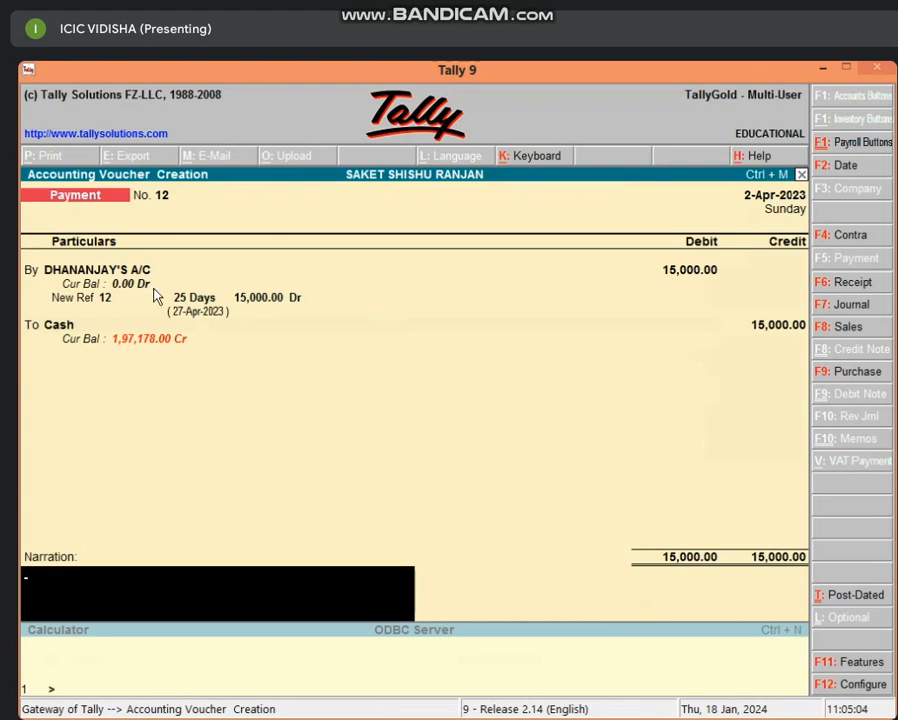
{"action": "key", "text": "Return"}
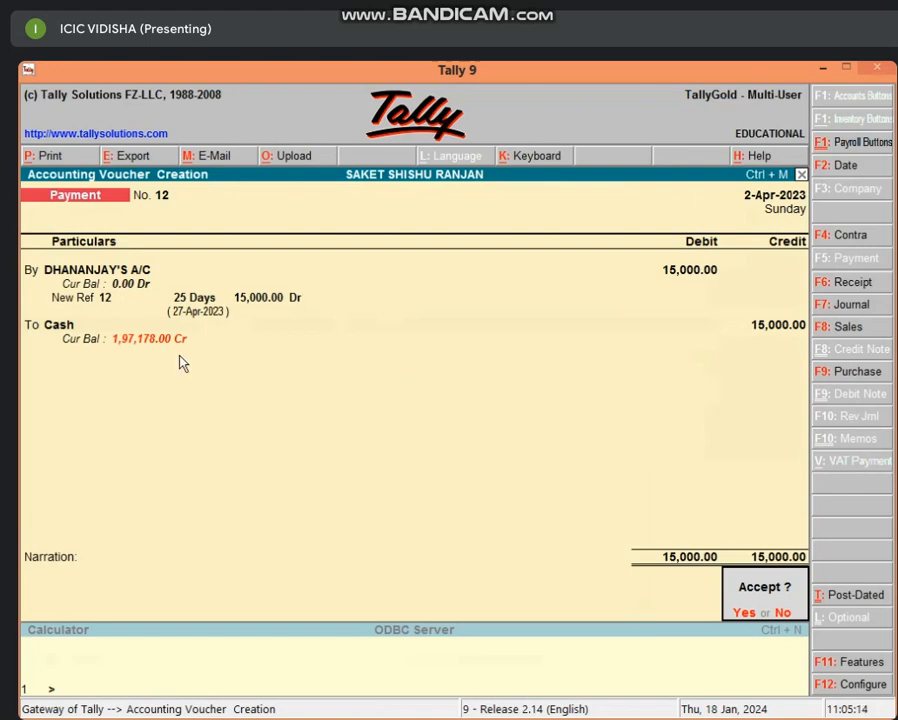
{"action": "key", "text": "Return"}
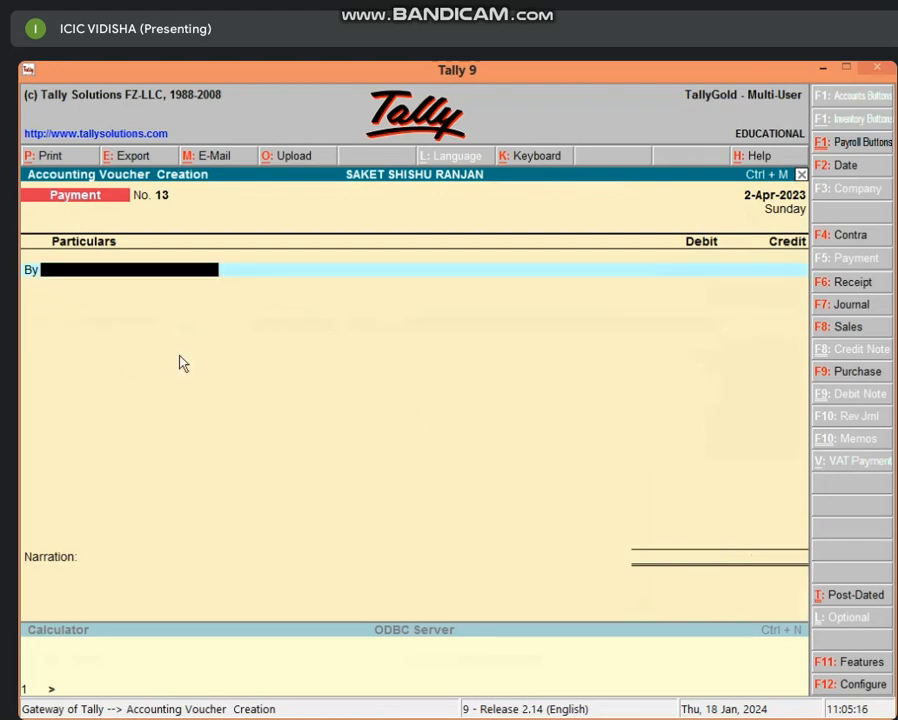